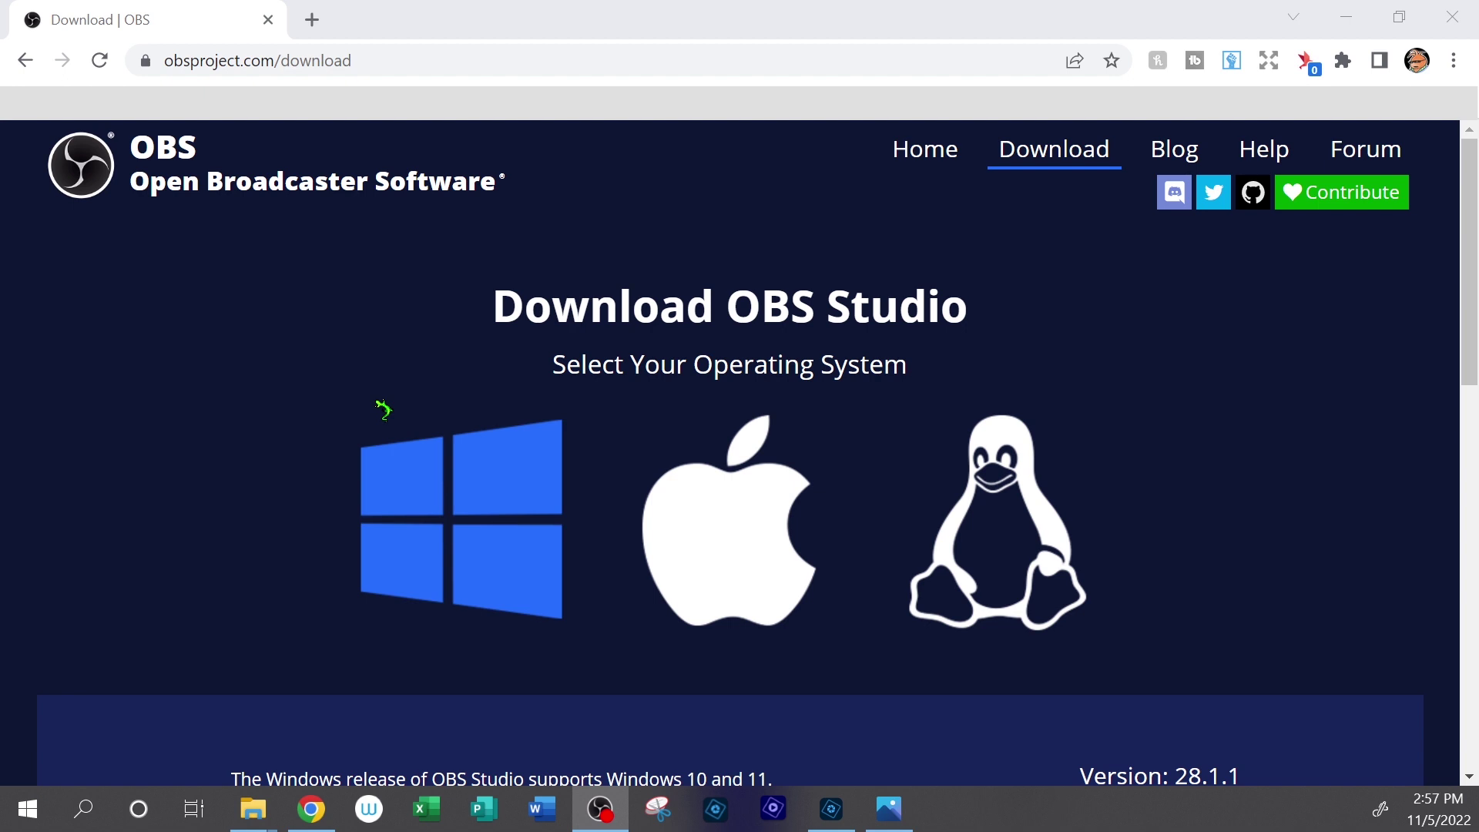
# - Request the OBS Studio 28.1.1 Windows installer, then return to the page top
pyautogui.scroll(-6, 667, 302)
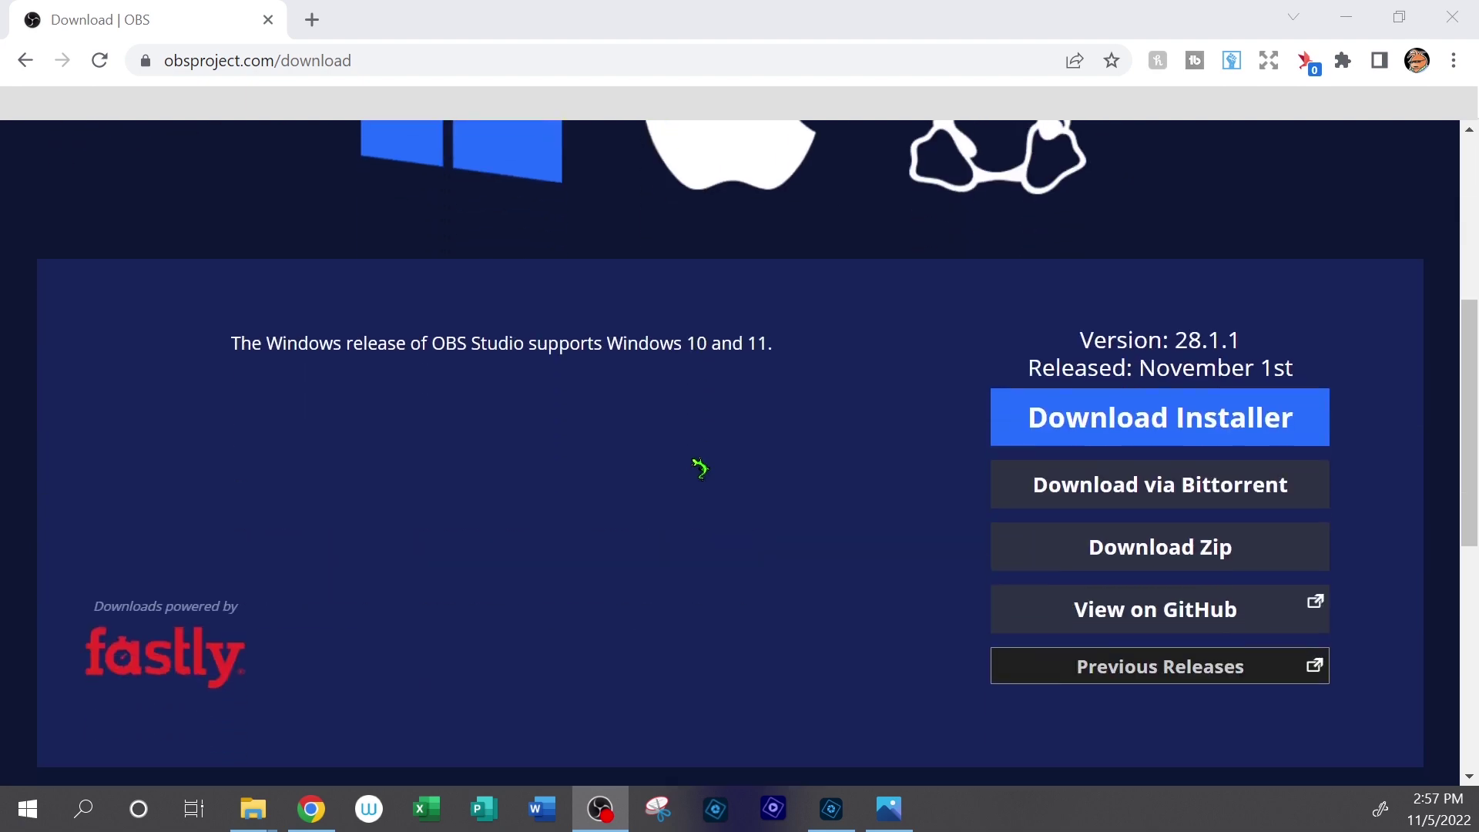
pyautogui.click(1002, 374)
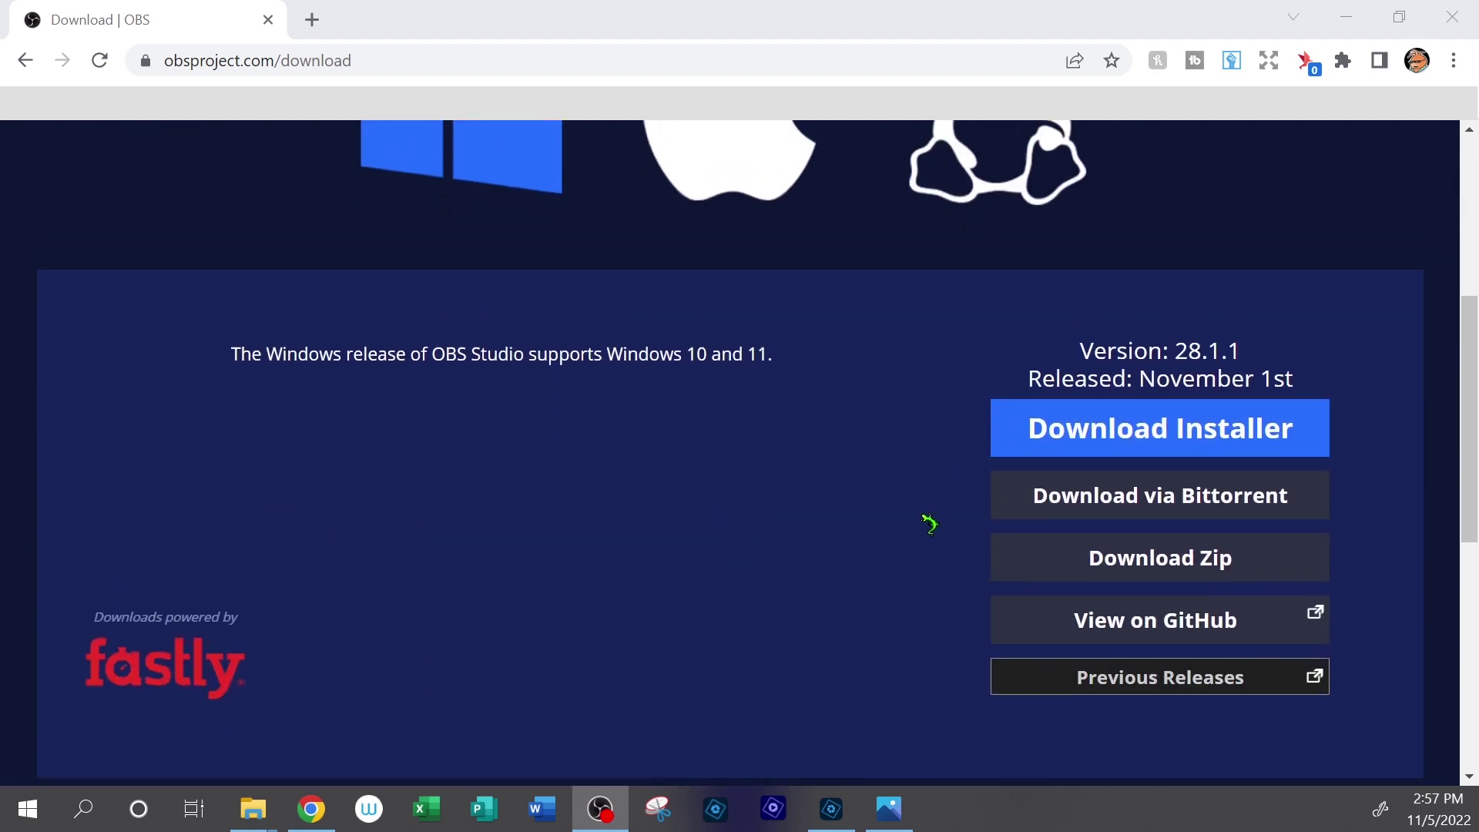
pyautogui.scroll(6, 928, 520)
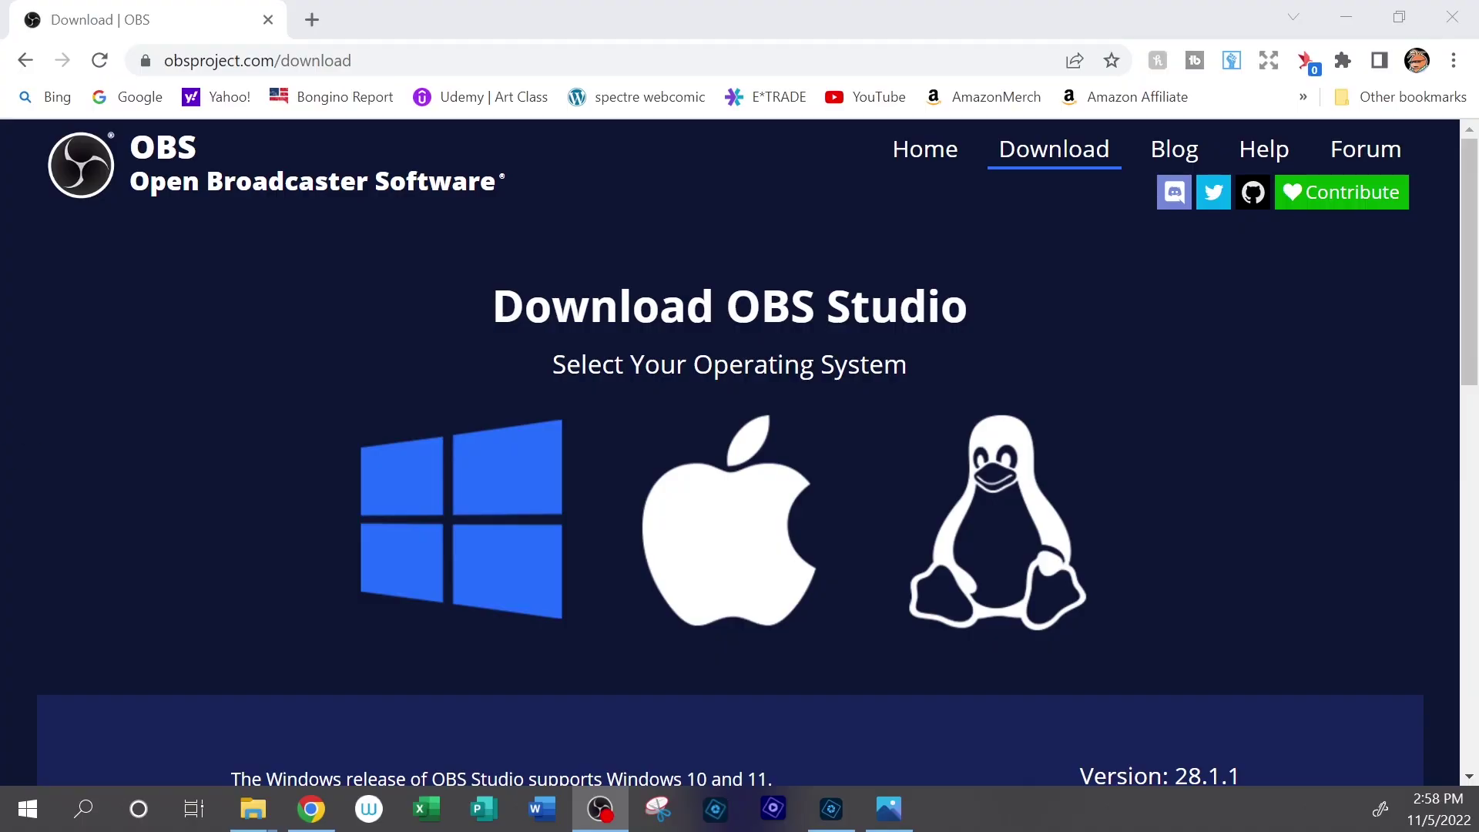
# - Maximize OBS, select YouTube Cropped in the Spectre YouTube Settings scene, and add a new scene
pyautogui.moveTo(50, 413); pyautogui.dragTo(330, 10)
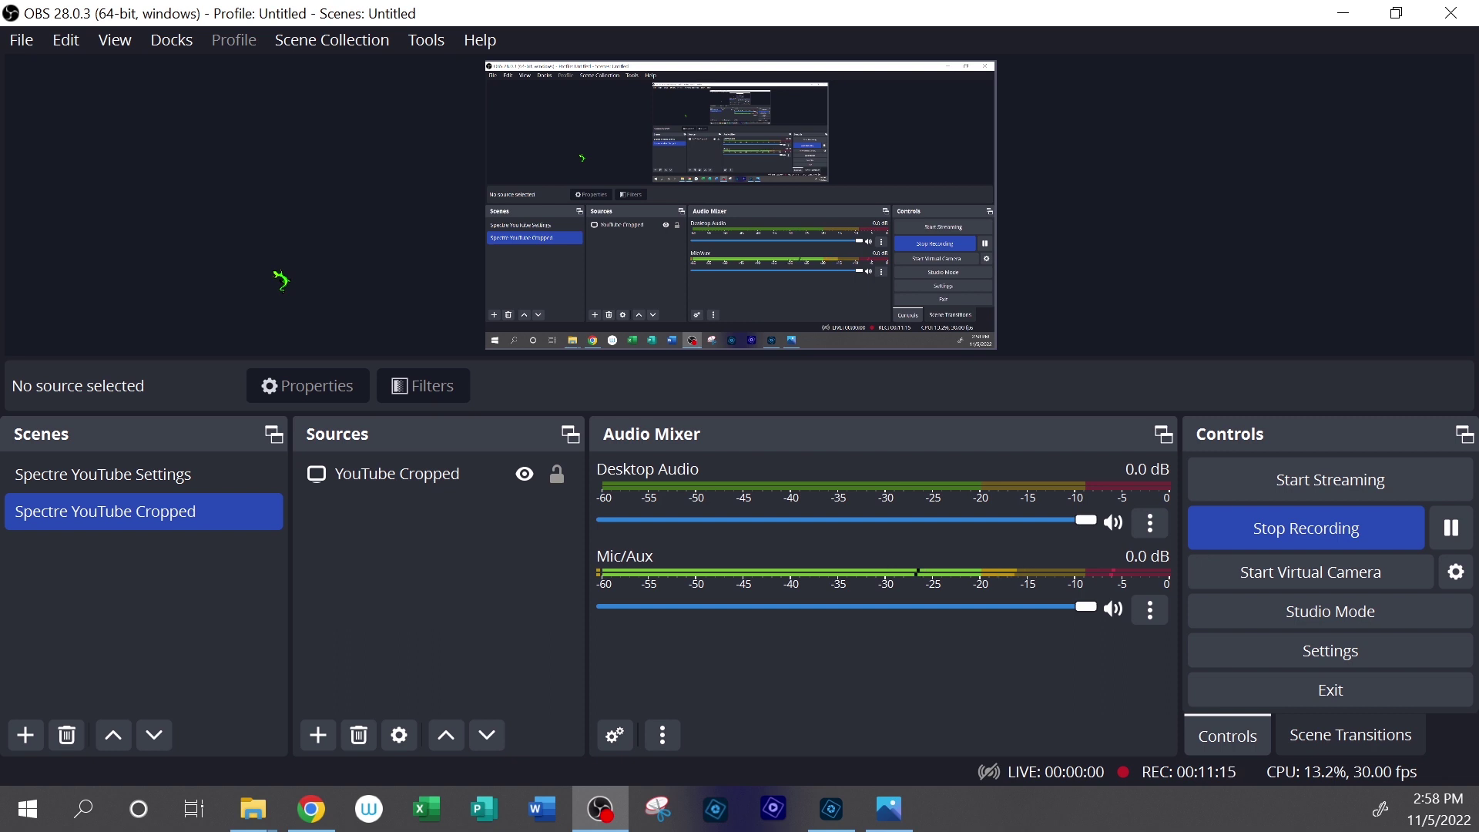
pyautogui.click(66, 476)
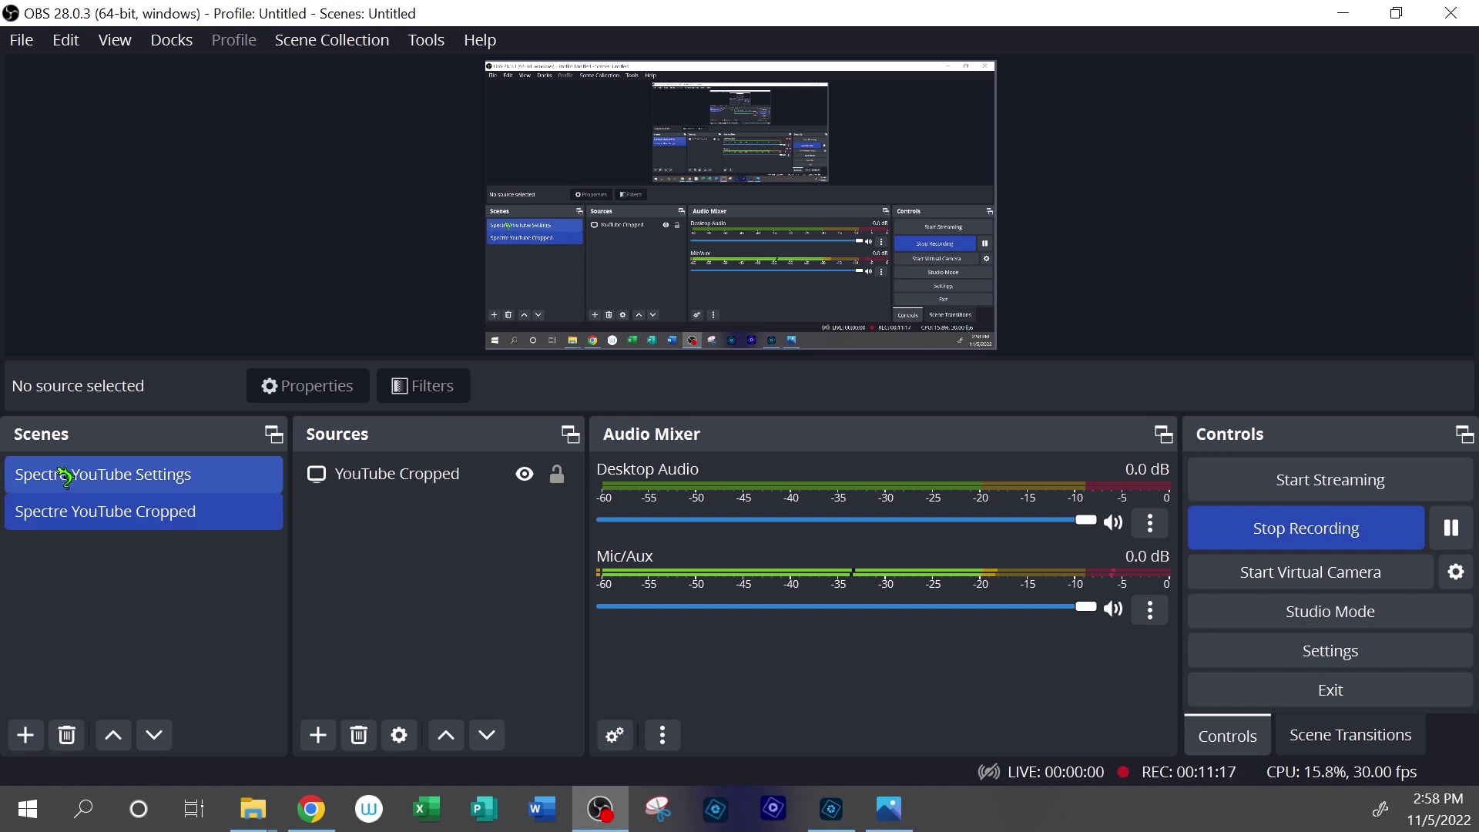
pyautogui.click(393, 471)
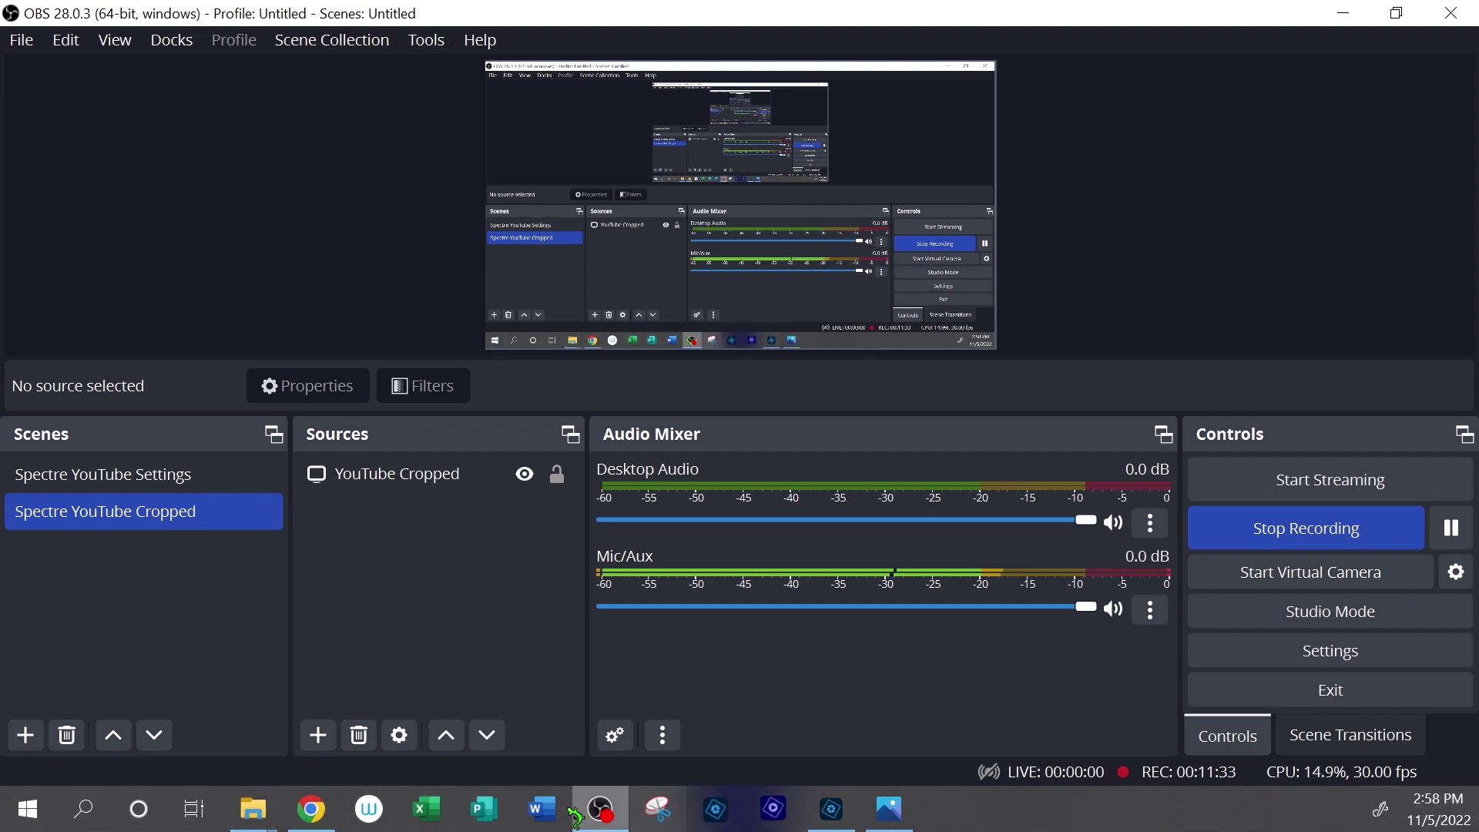
pyautogui.click(171, 611)
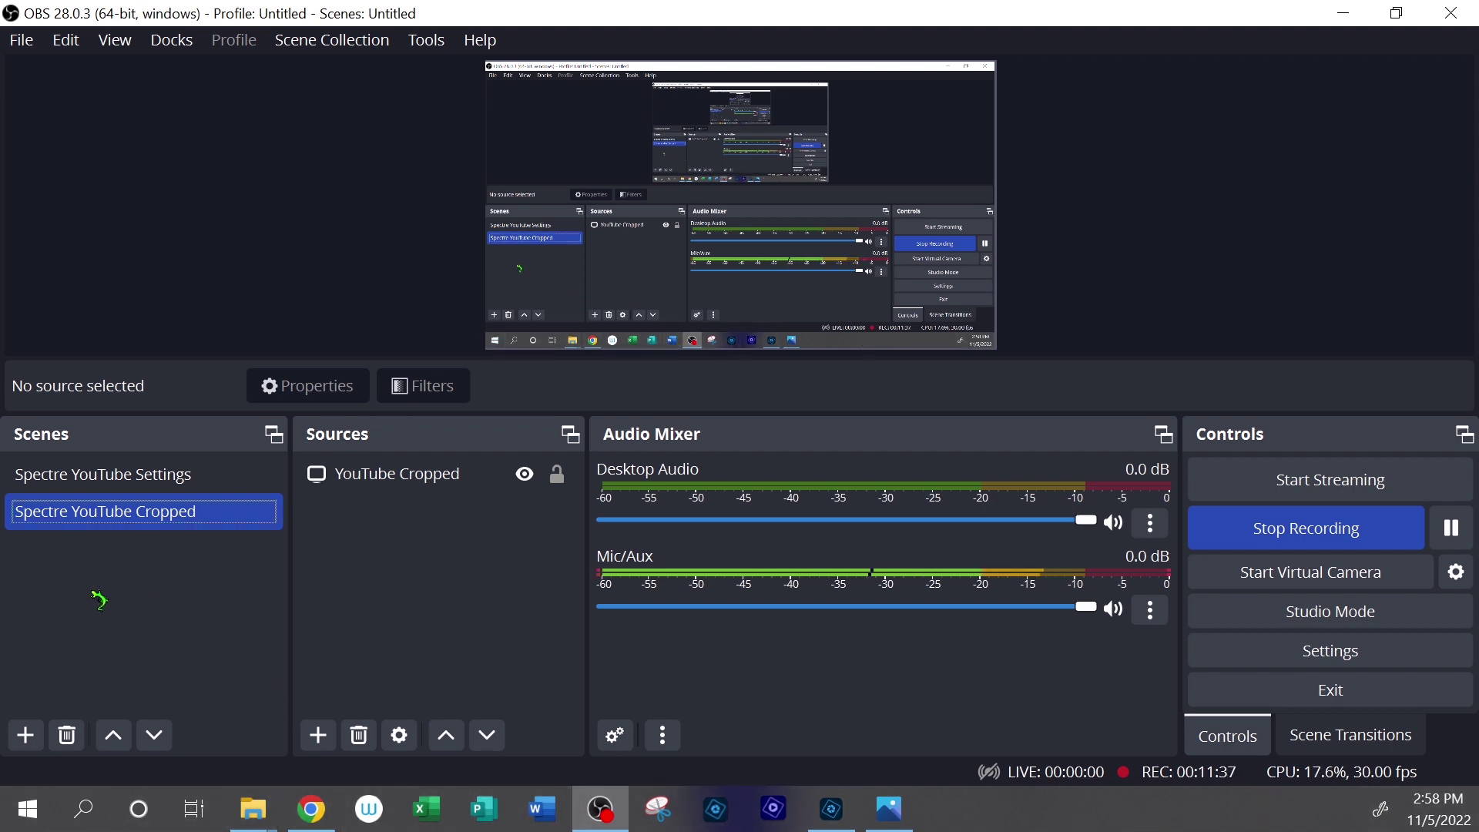
pyautogui.click(25, 734)
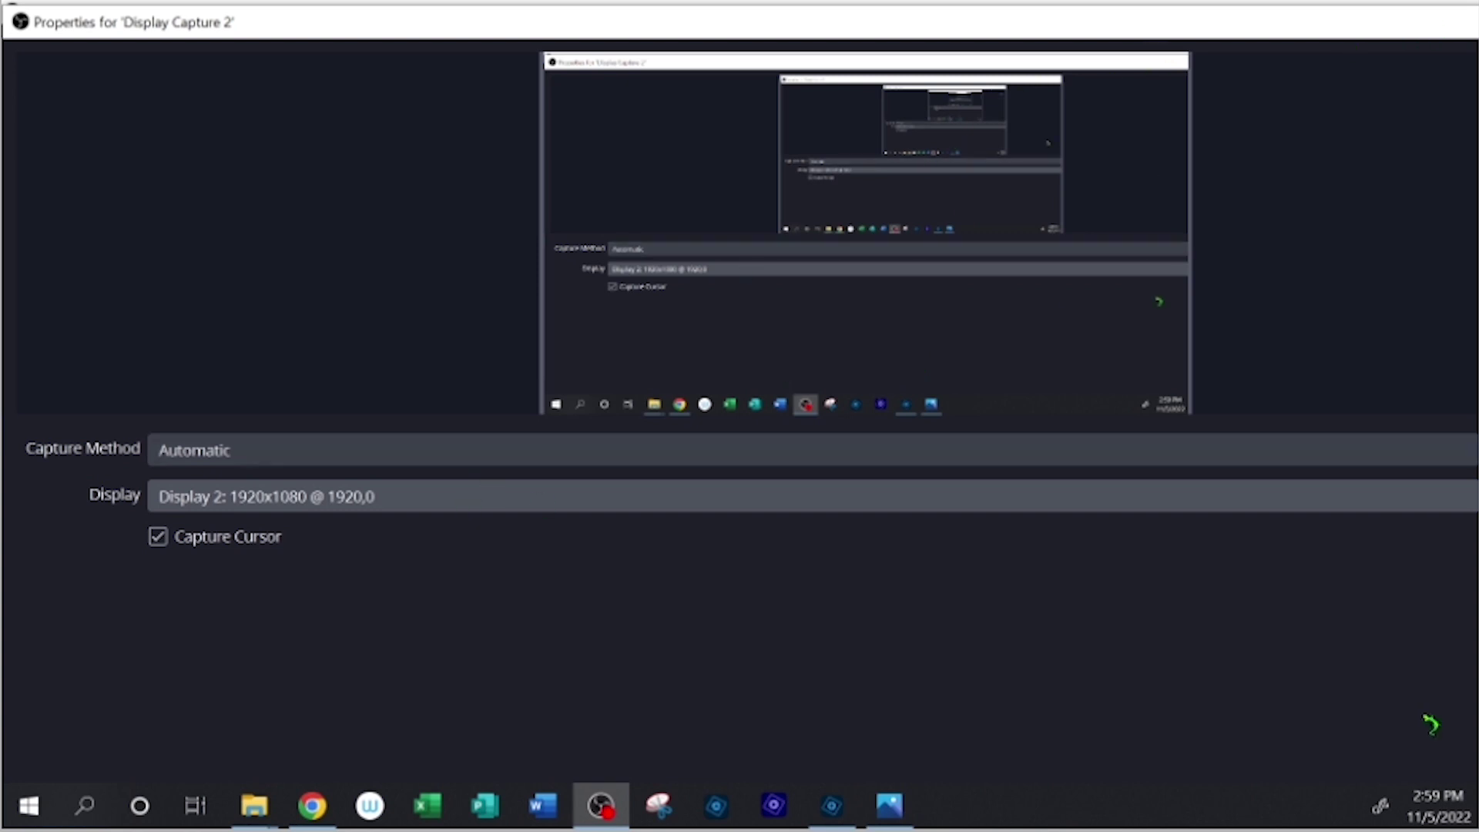
# - Save Display Capture 2, fit it exactly to the canvas with Ctrl+F, then delete Scene 2
pyautogui.doubleClick(1212, 25)
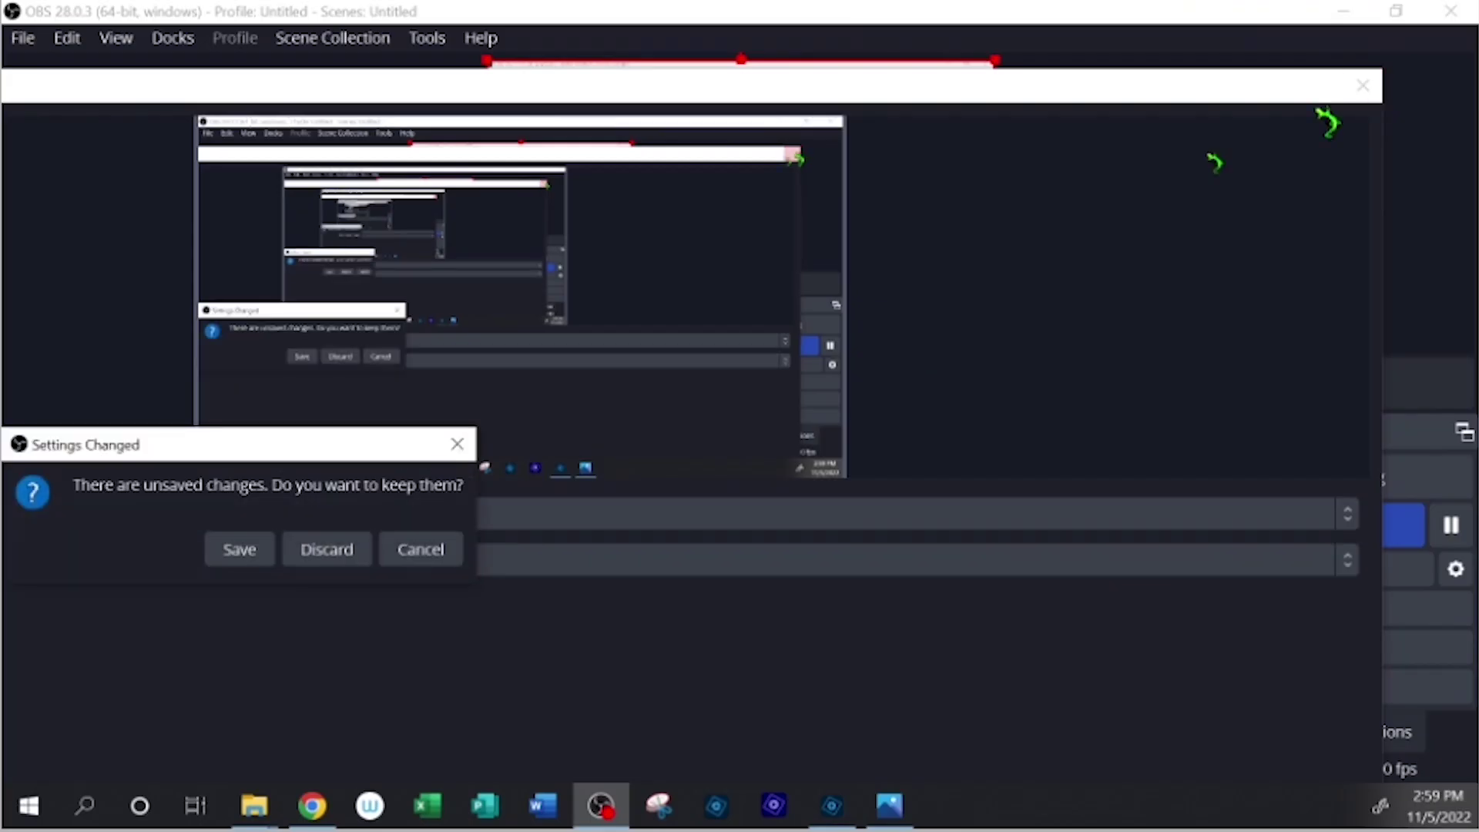
pyautogui.click(240, 550)
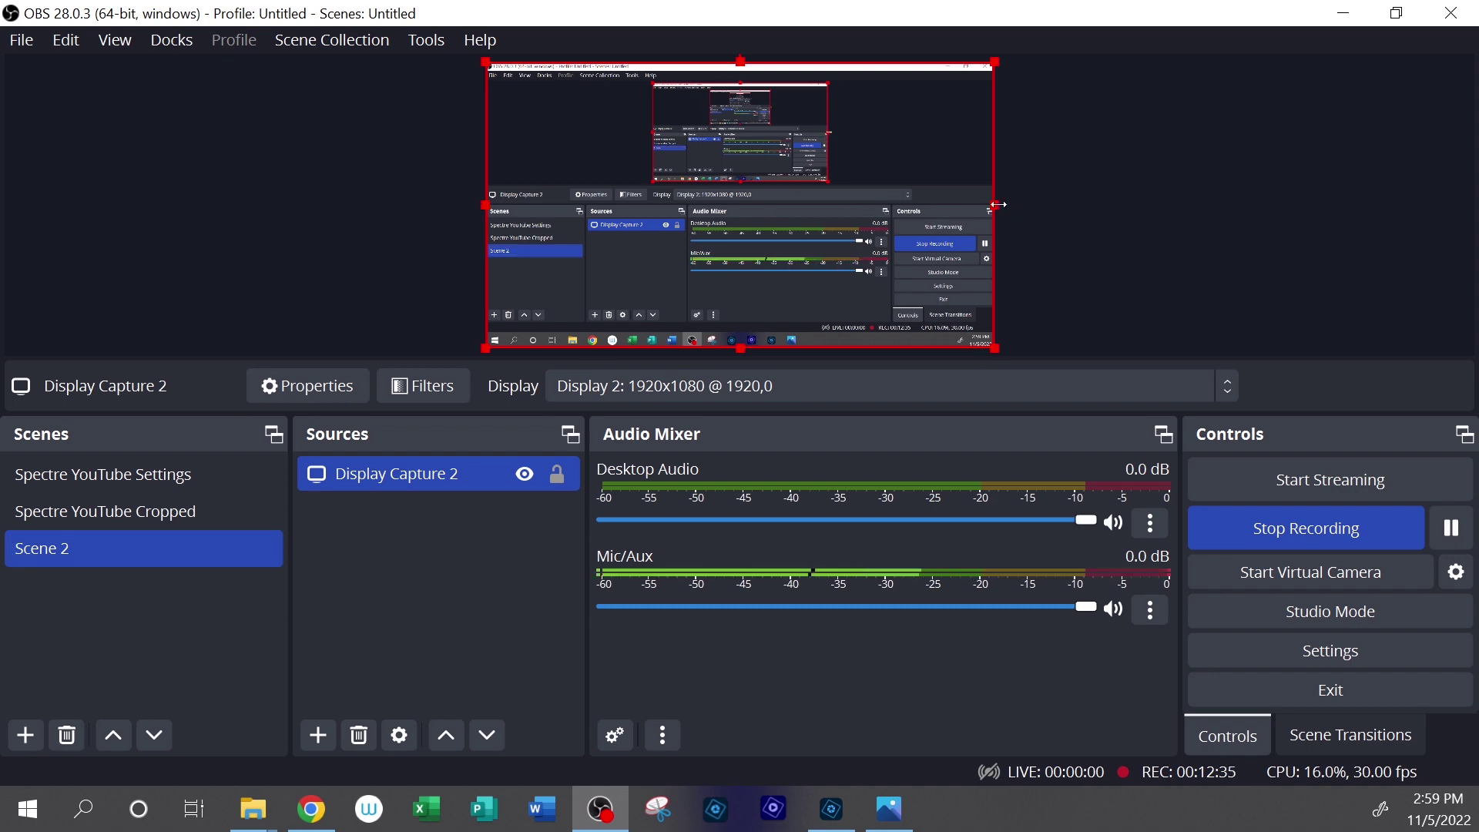
pyautogui.moveTo(998, 204); pyautogui.dragTo(879, 201)
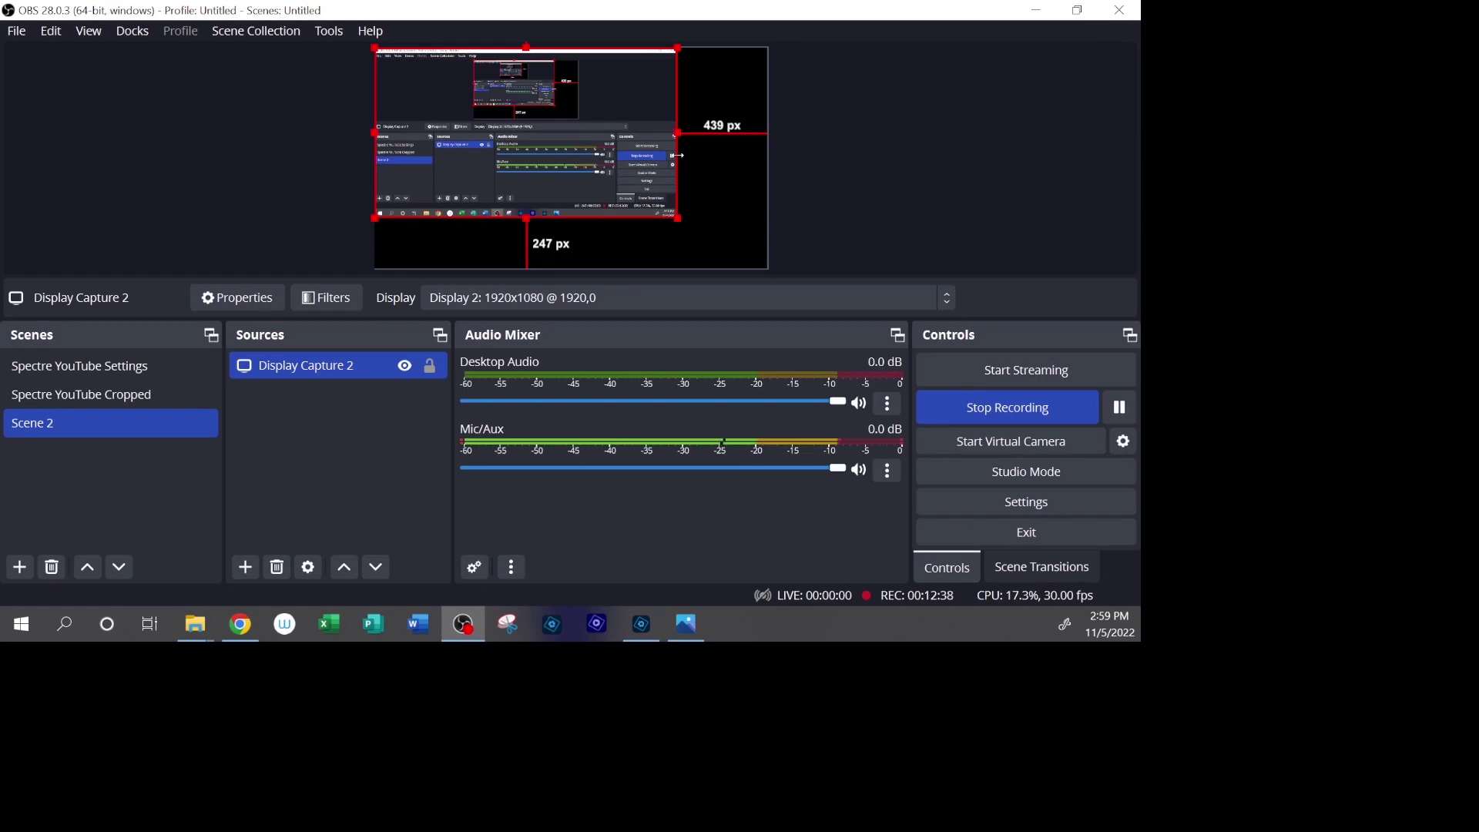
pyautogui.moveTo(678, 154); pyautogui.dragTo(792, 175)
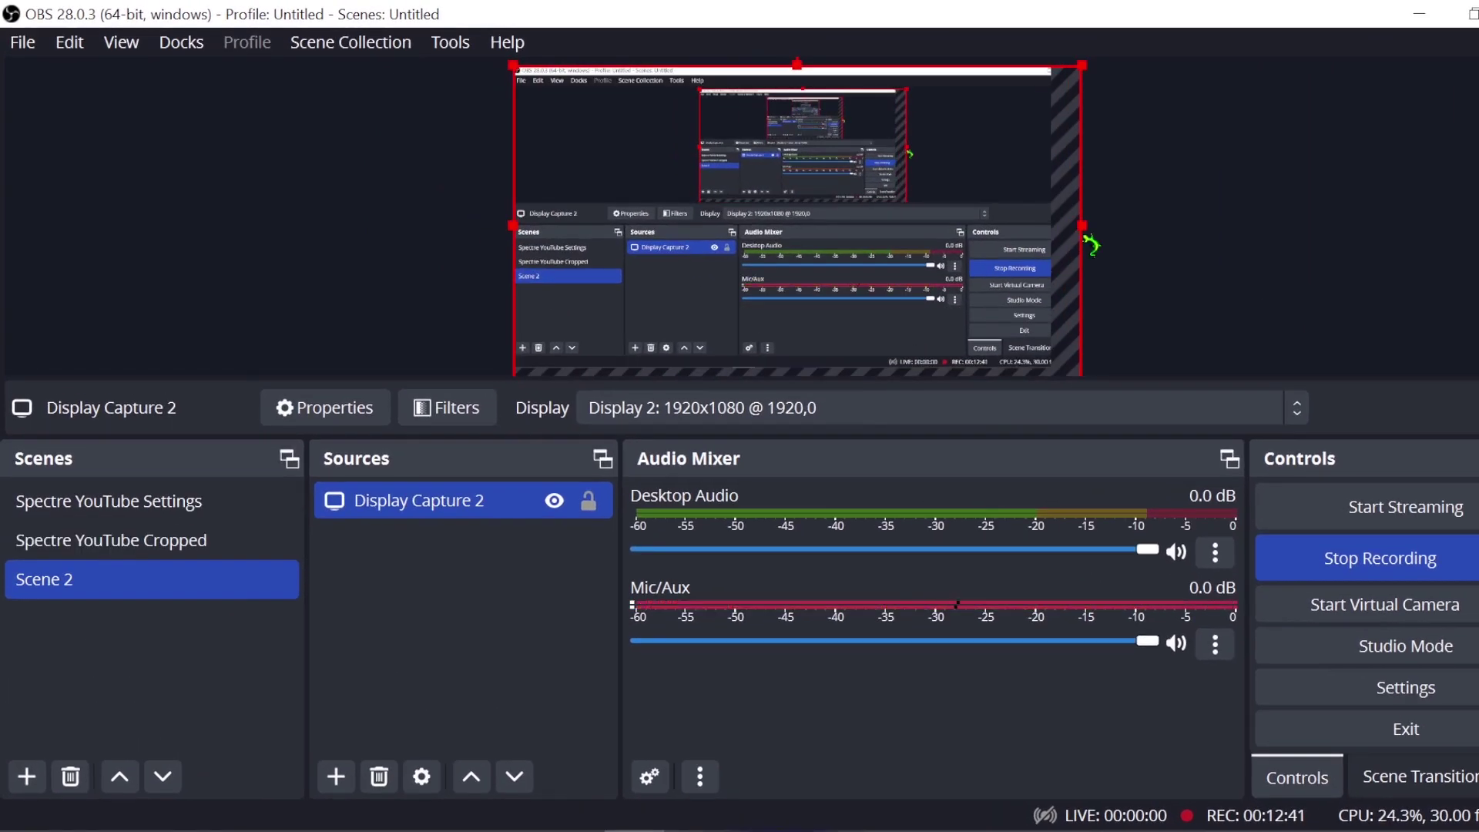
pyautogui.hotkey('ctrl', 'f')
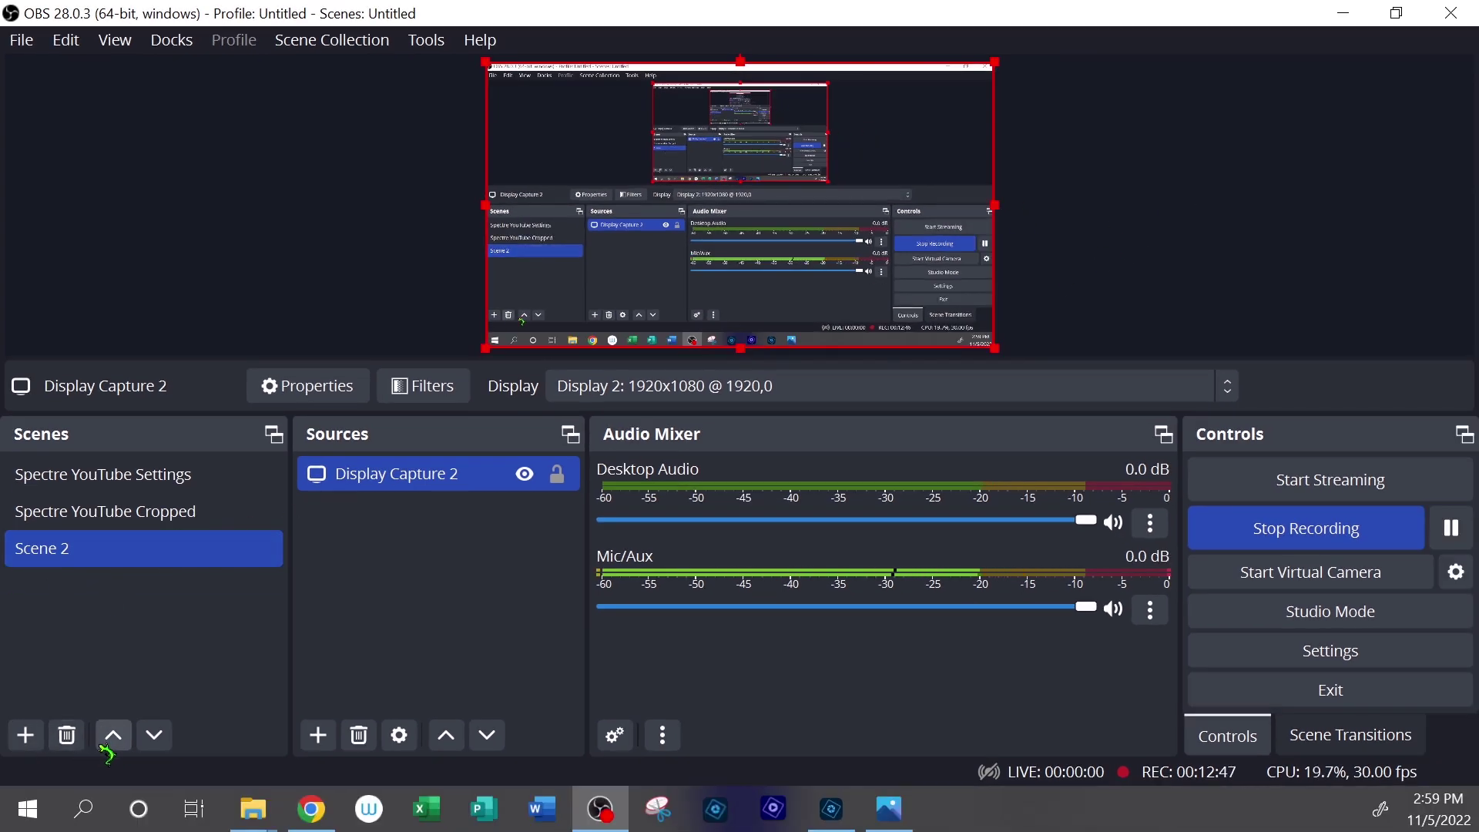
pyautogui.click(67, 735)
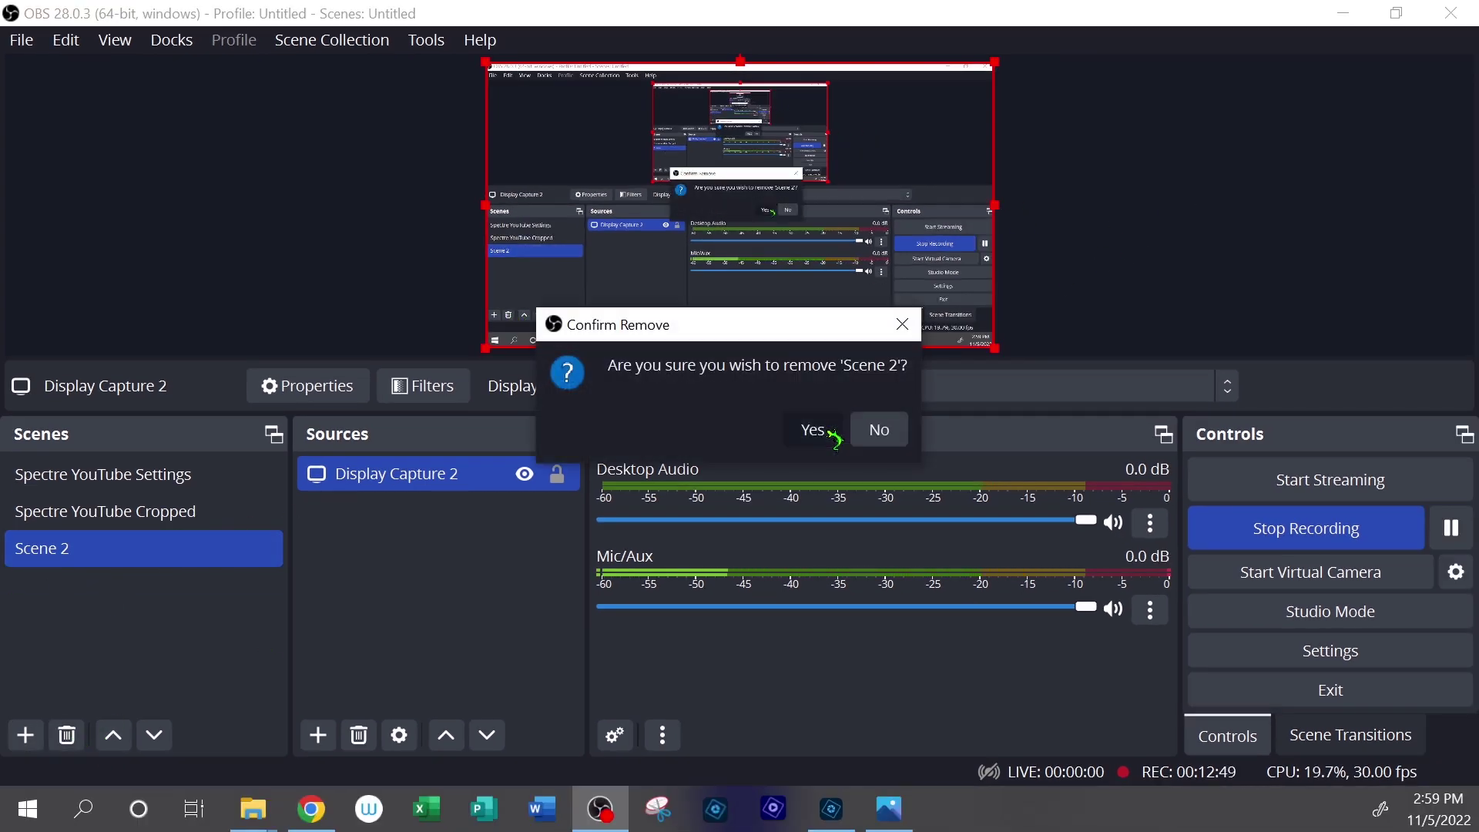
pyautogui.click(832, 434)
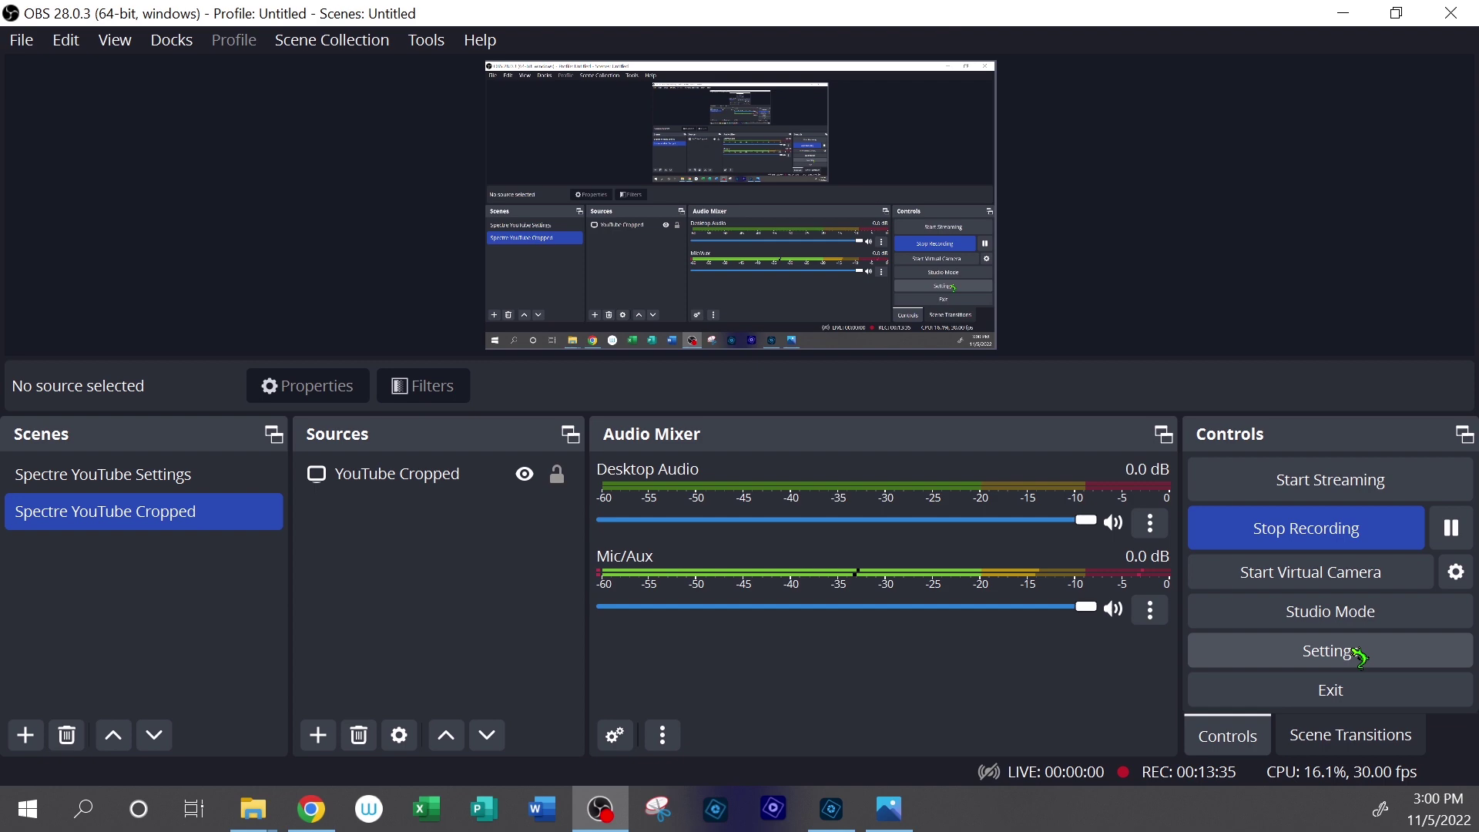
pyautogui.click(1358, 654)
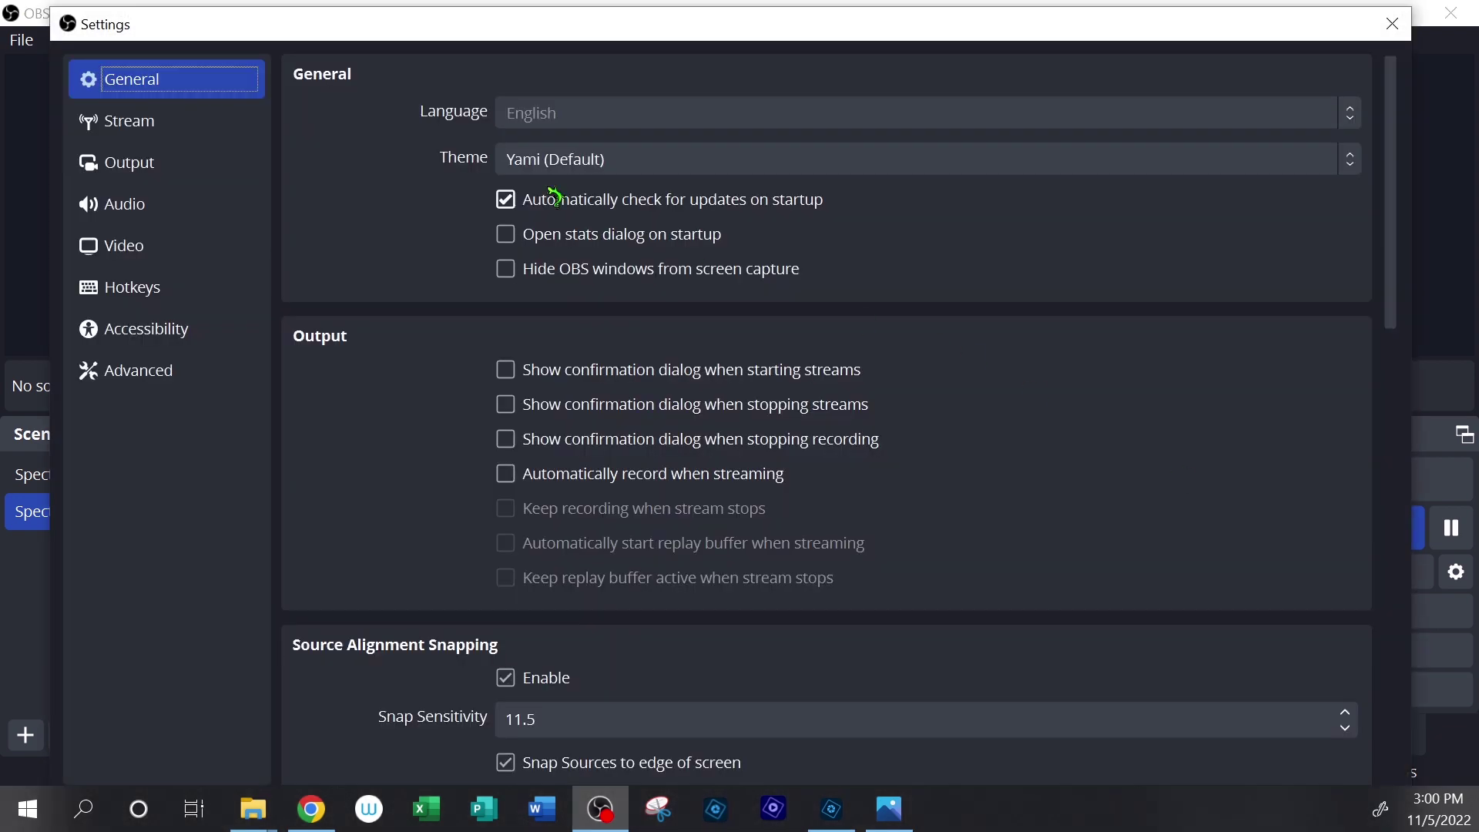
pyautogui.moveTo(163, 27)
pyautogui.mouseDown()
pyautogui.moveTo(171, 39)
pyautogui.moveTo(196, 27)
pyautogui.moveTo(185, 20)
pyautogui.mouseUp()
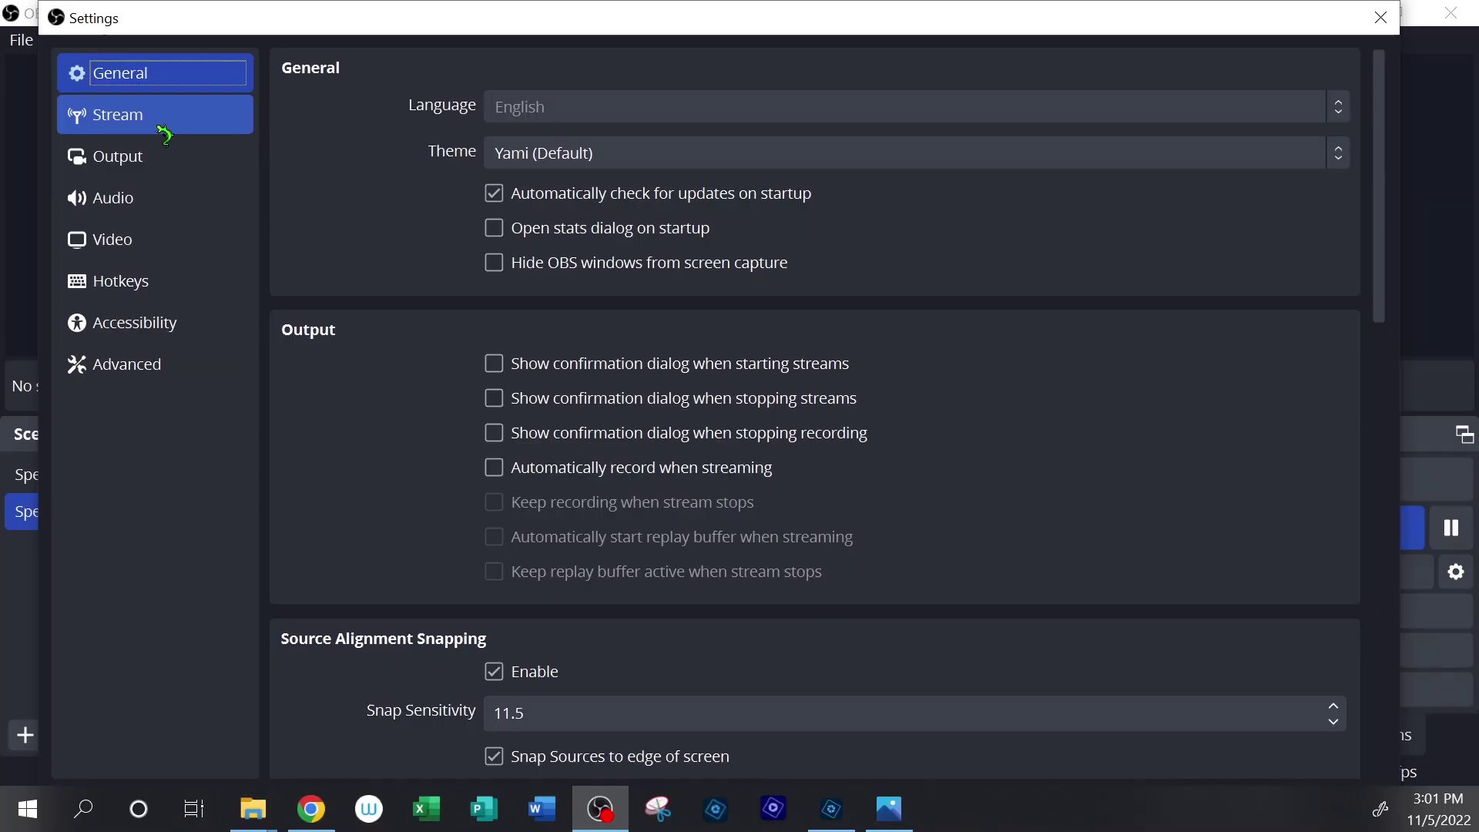
pyautogui.click(132, 235)
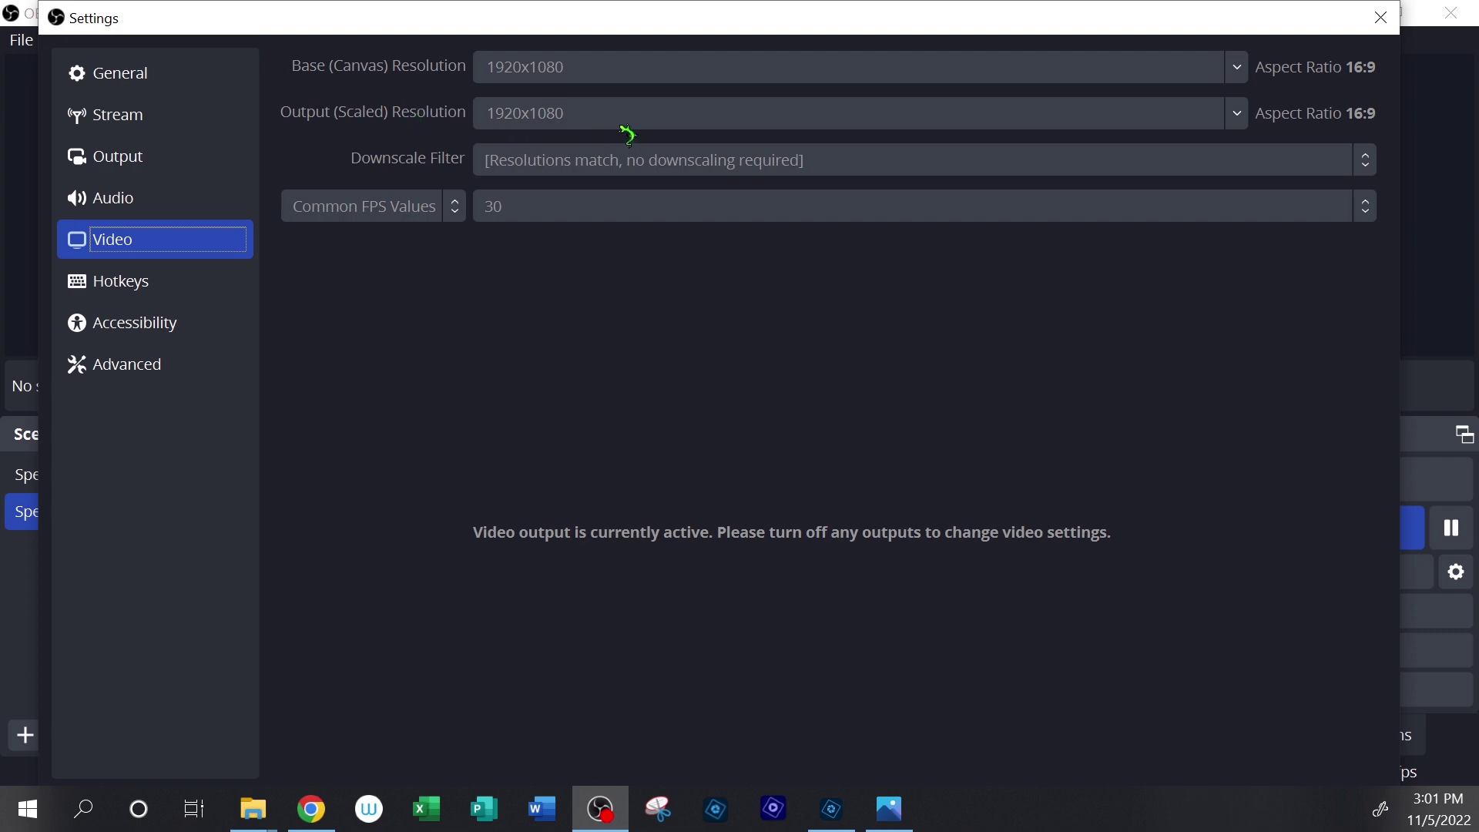
pyautogui.click(1379, 17)
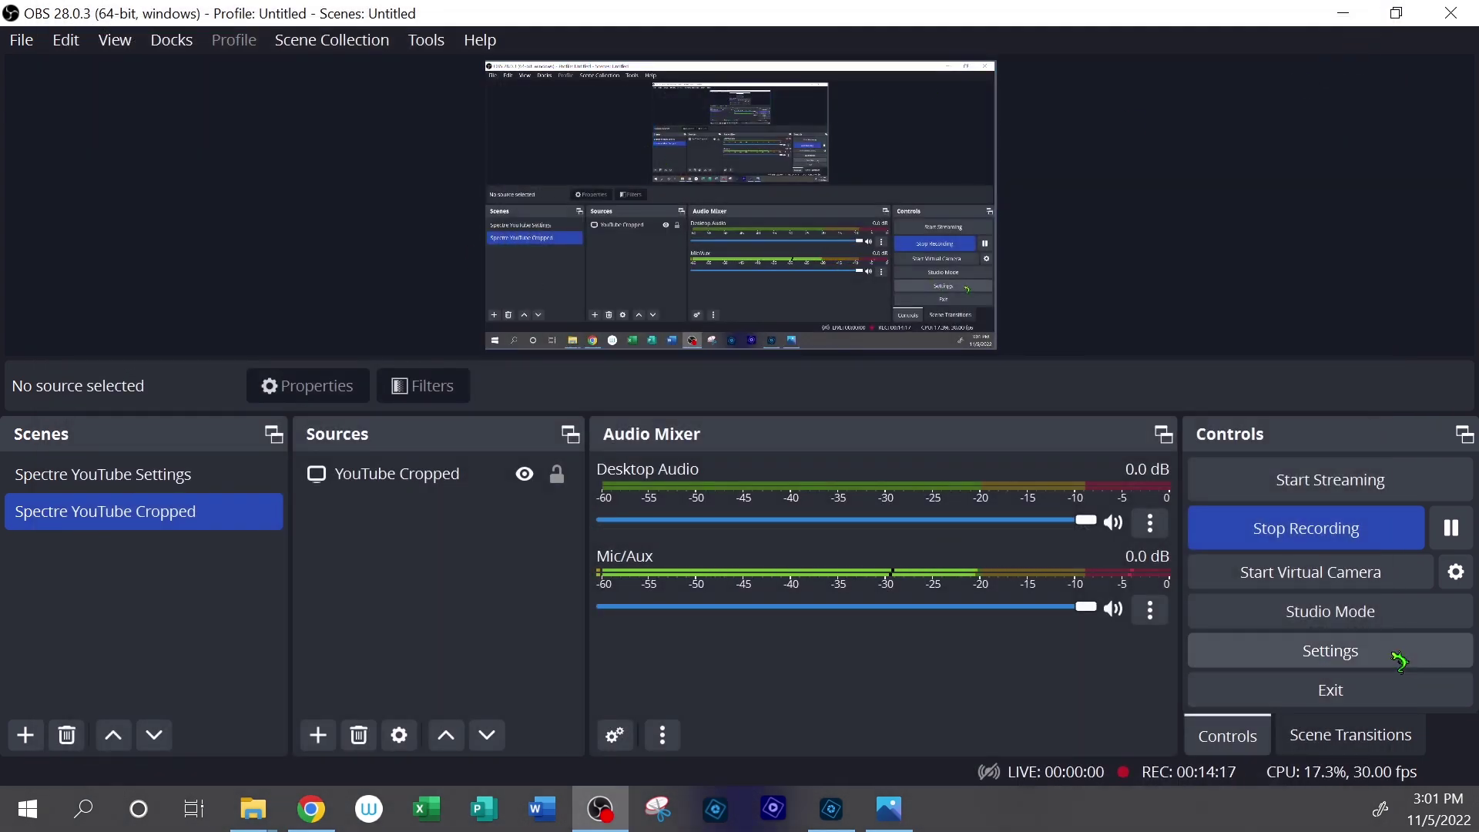
# - In the Audio settings, keep HyperX Quadcast as the Mic/Auxiliary Audio device
pyautogui.click(1331, 651)
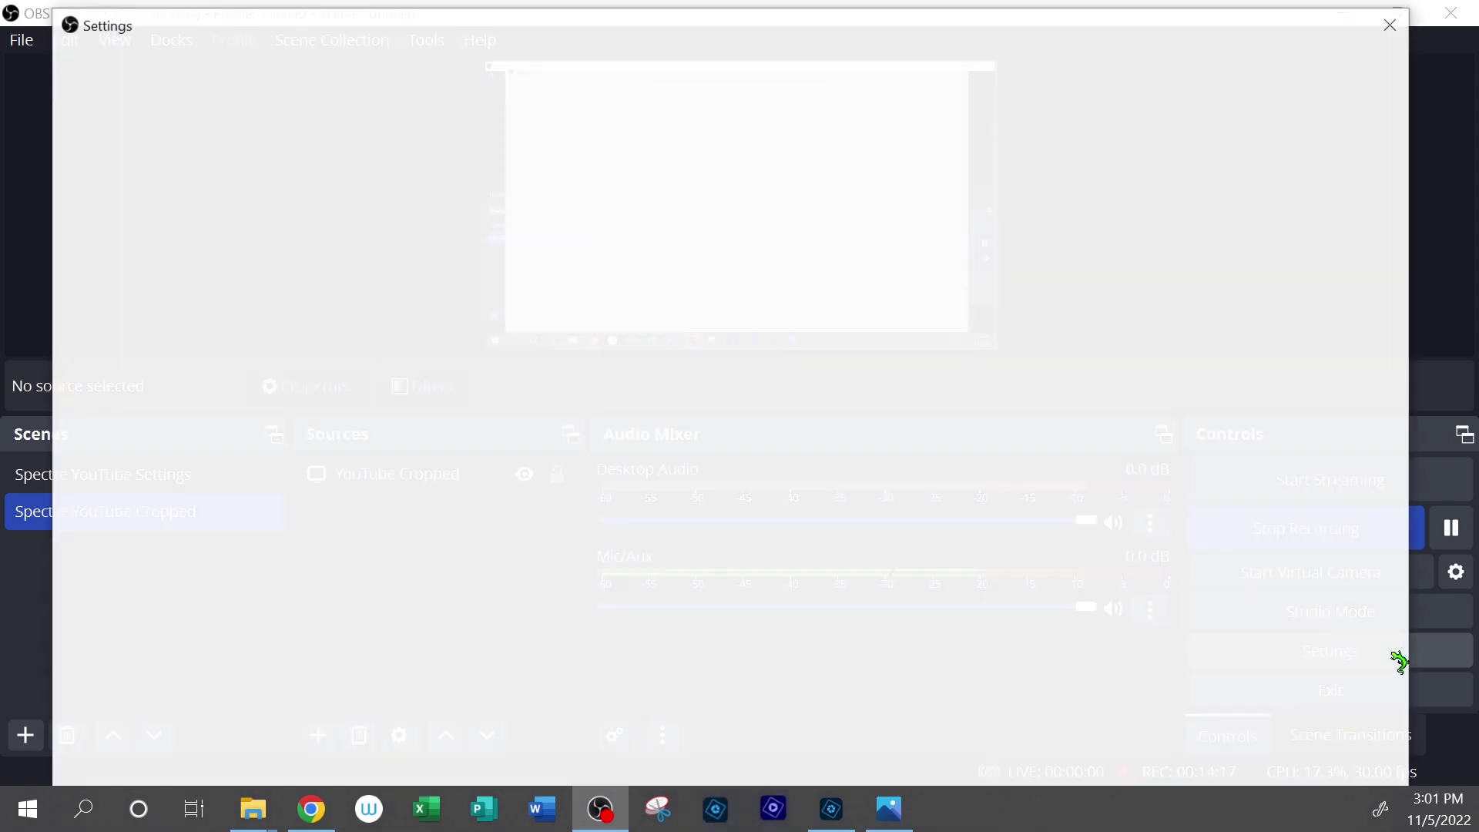
pyautogui.click(143, 204)
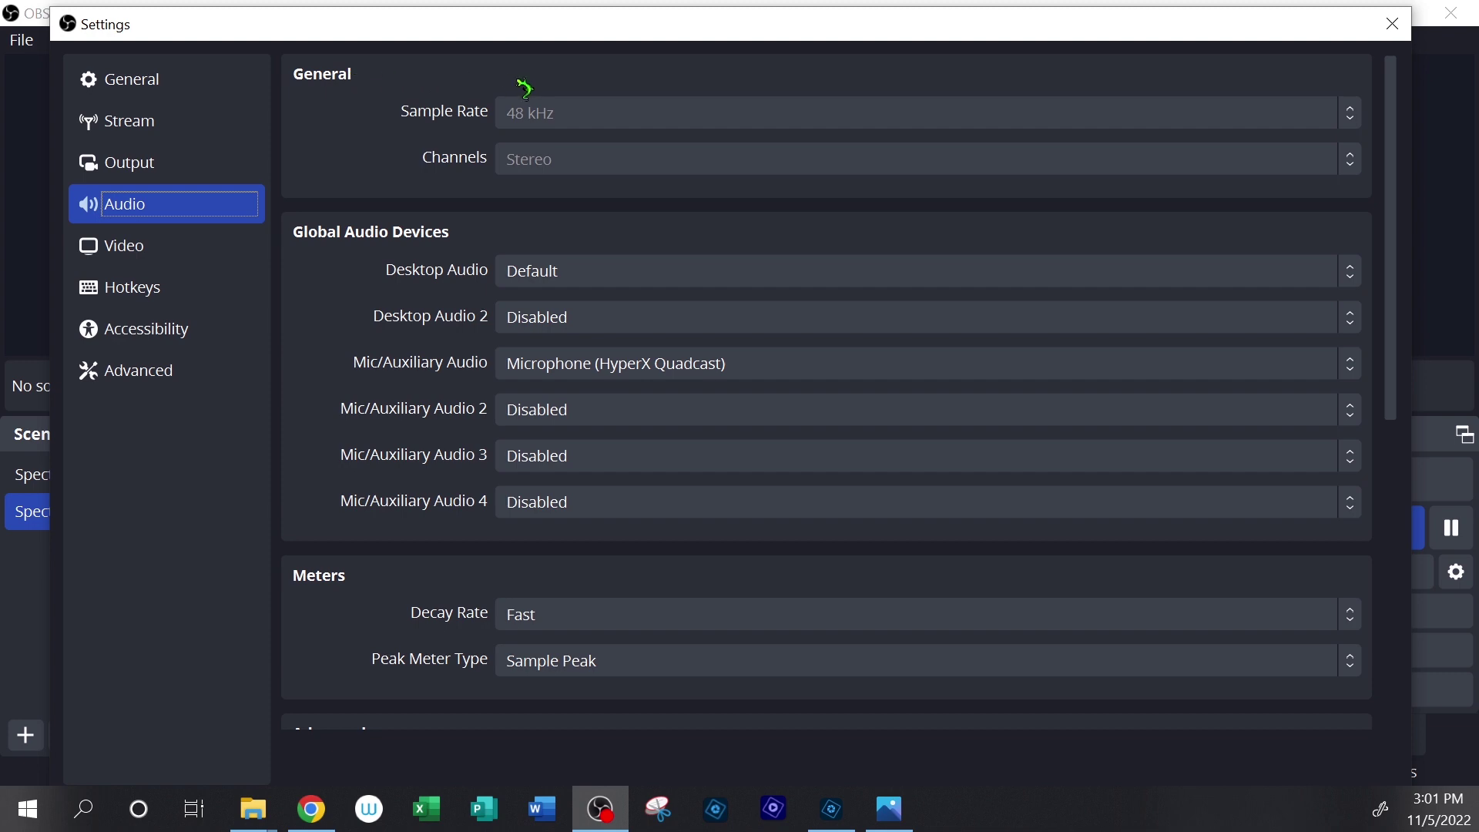
pyautogui.scroll(-1, 1104, 550)
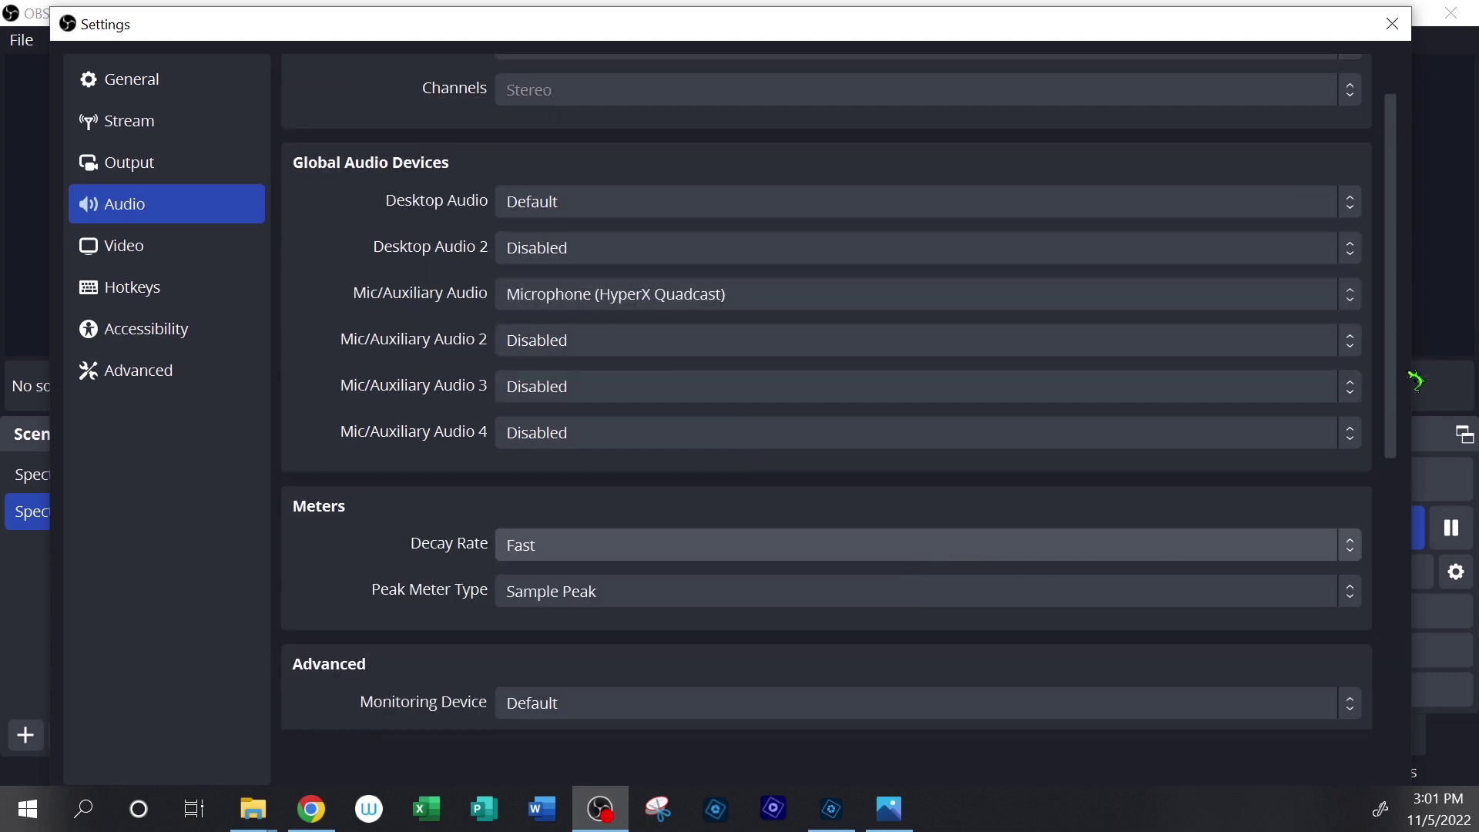
pyautogui.moveTo(1416, 380); pyautogui.dragTo(1344, 312)
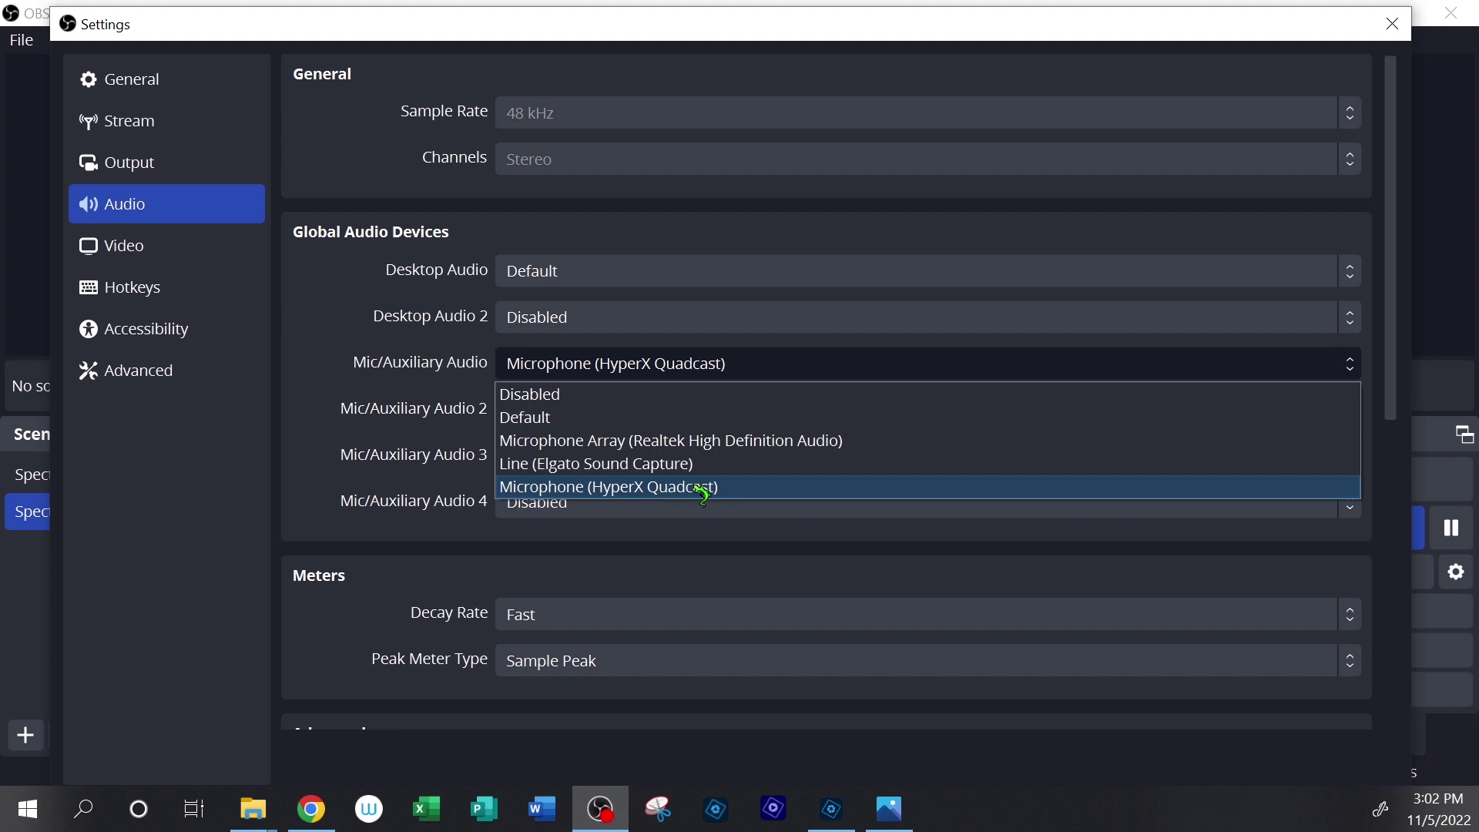
pyautogui.click(702, 488)
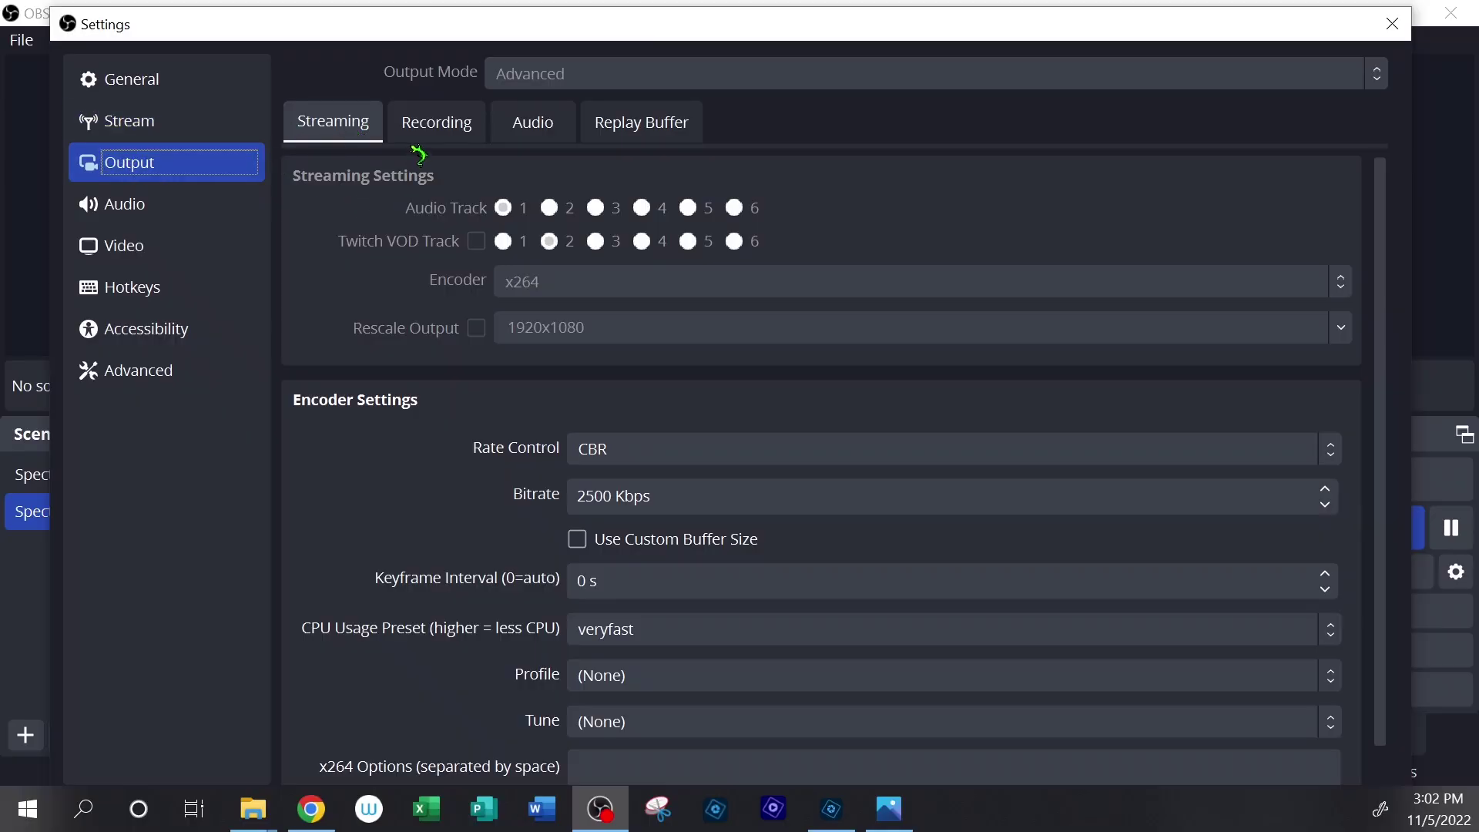
# - Review the recording output settings, then view the General page and reposition the Settings window
pyautogui.click(435, 126)
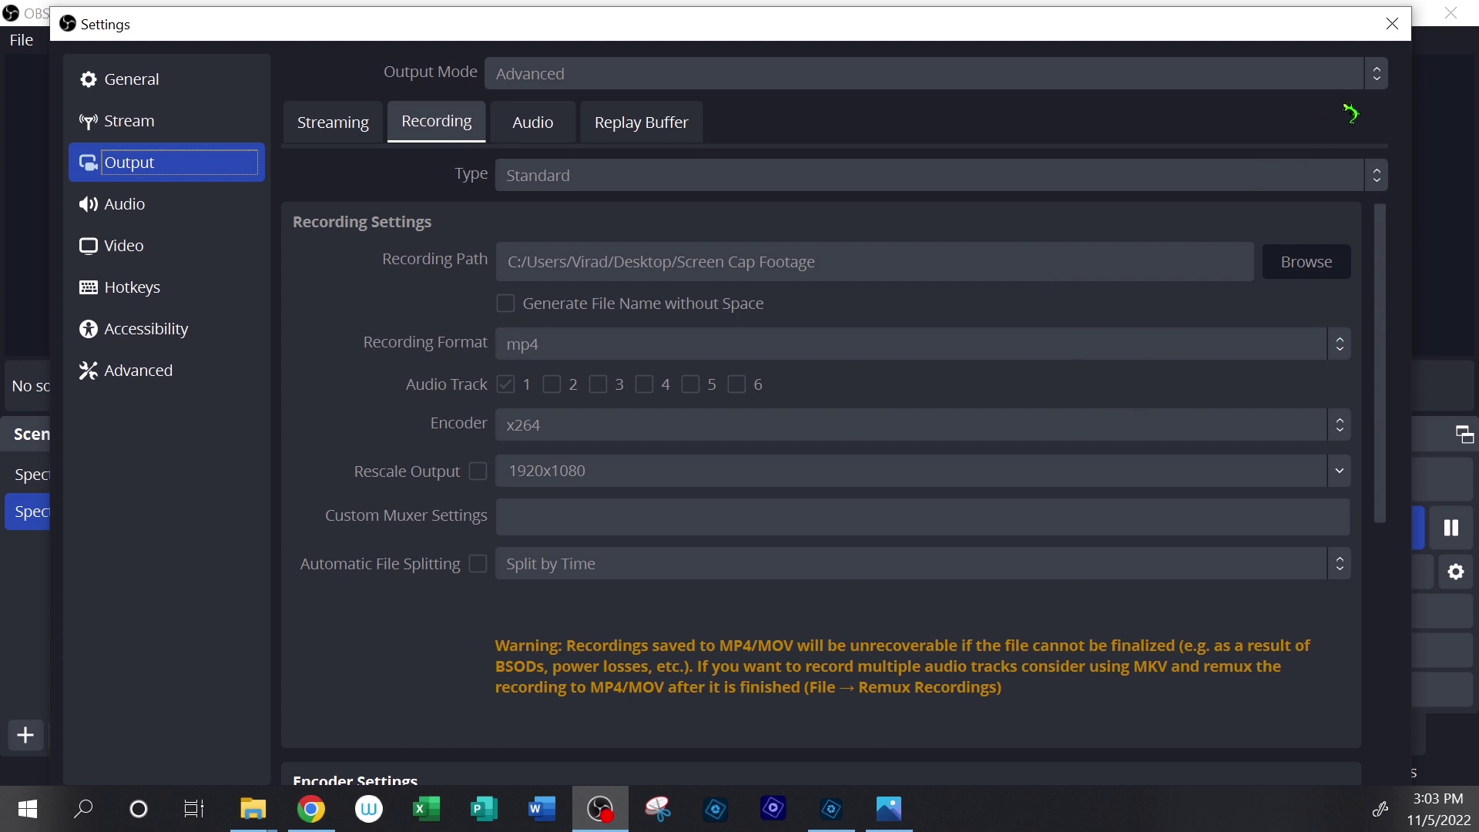
pyautogui.click(131, 79)
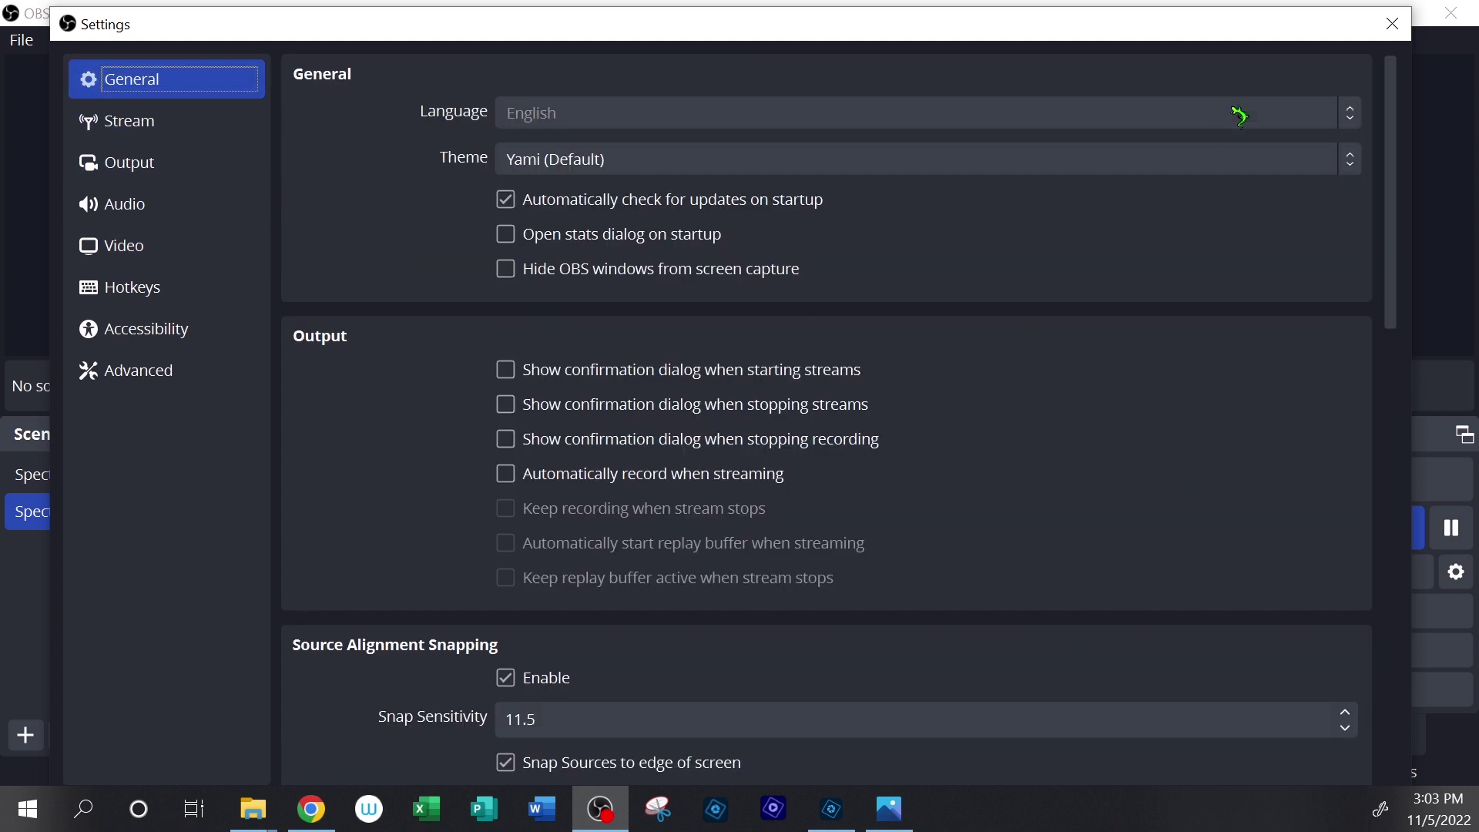
pyautogui.moveTo(1212, 39); pyautogui.dragTo(1073, 13)
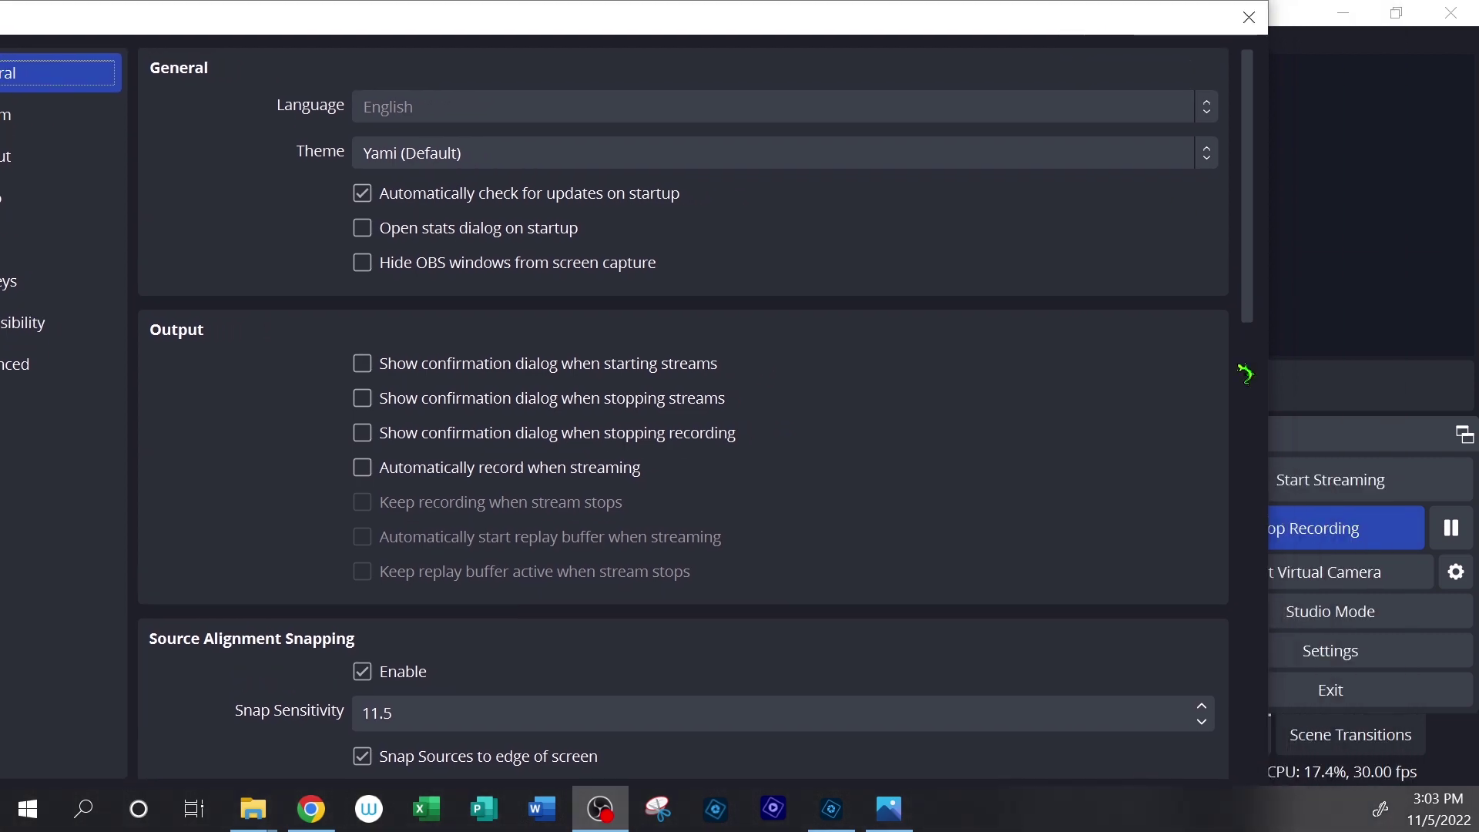
pyautogui.moveTo(1020, 11); pyautogui.dragTo(1101, 45)
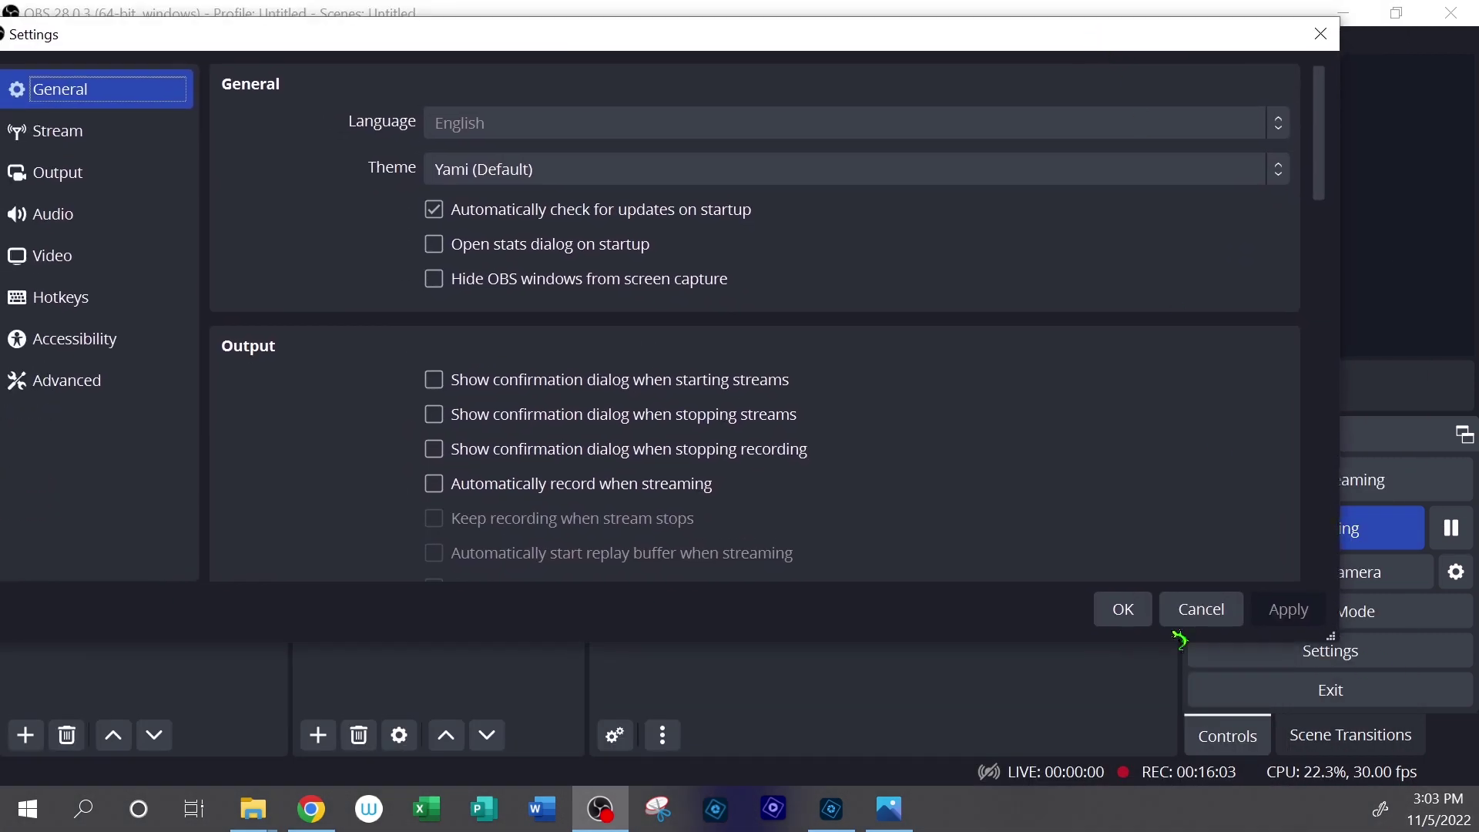
# - Accept and close the Settings dialog with OK
pyautogui.click(1122, 609)
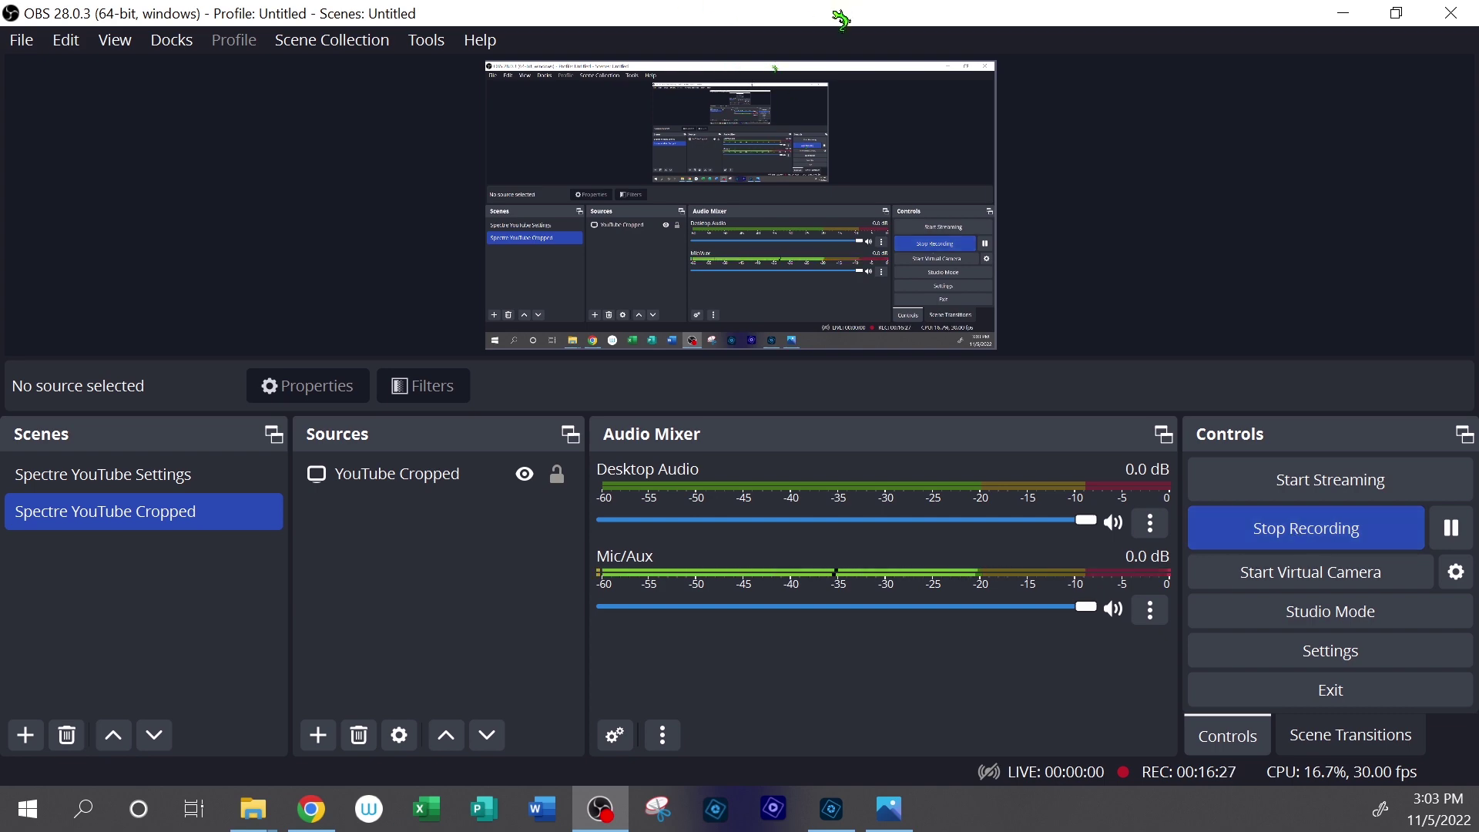
# - Minimize OBS and Chrome to reveal the Screen Cap Footage folder, then bring up Photoshop Elements
pyautogui.press('super+Down')
pyautogui.press('super+Down')
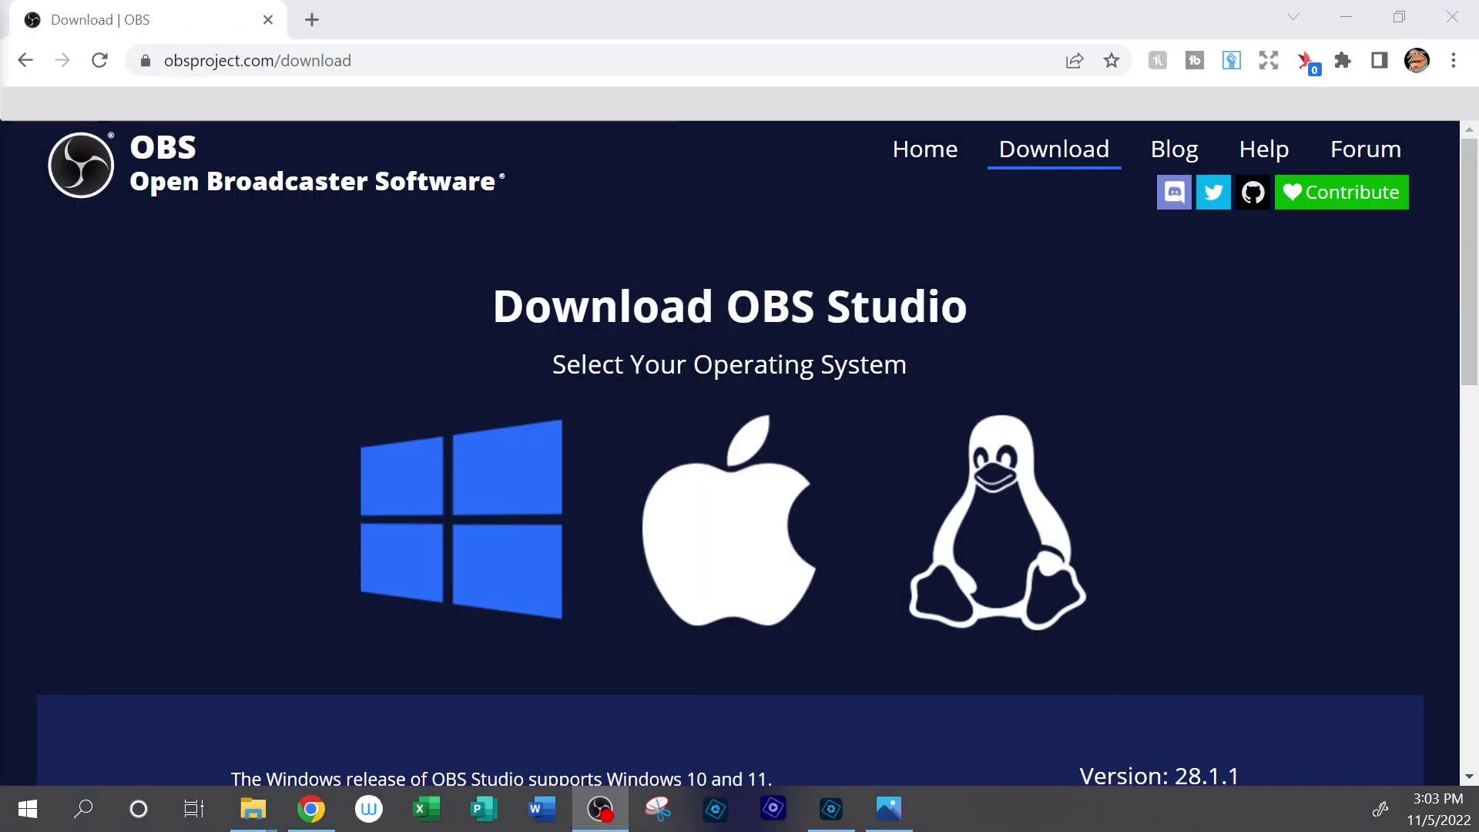
pyautogui.click(1345, 16)
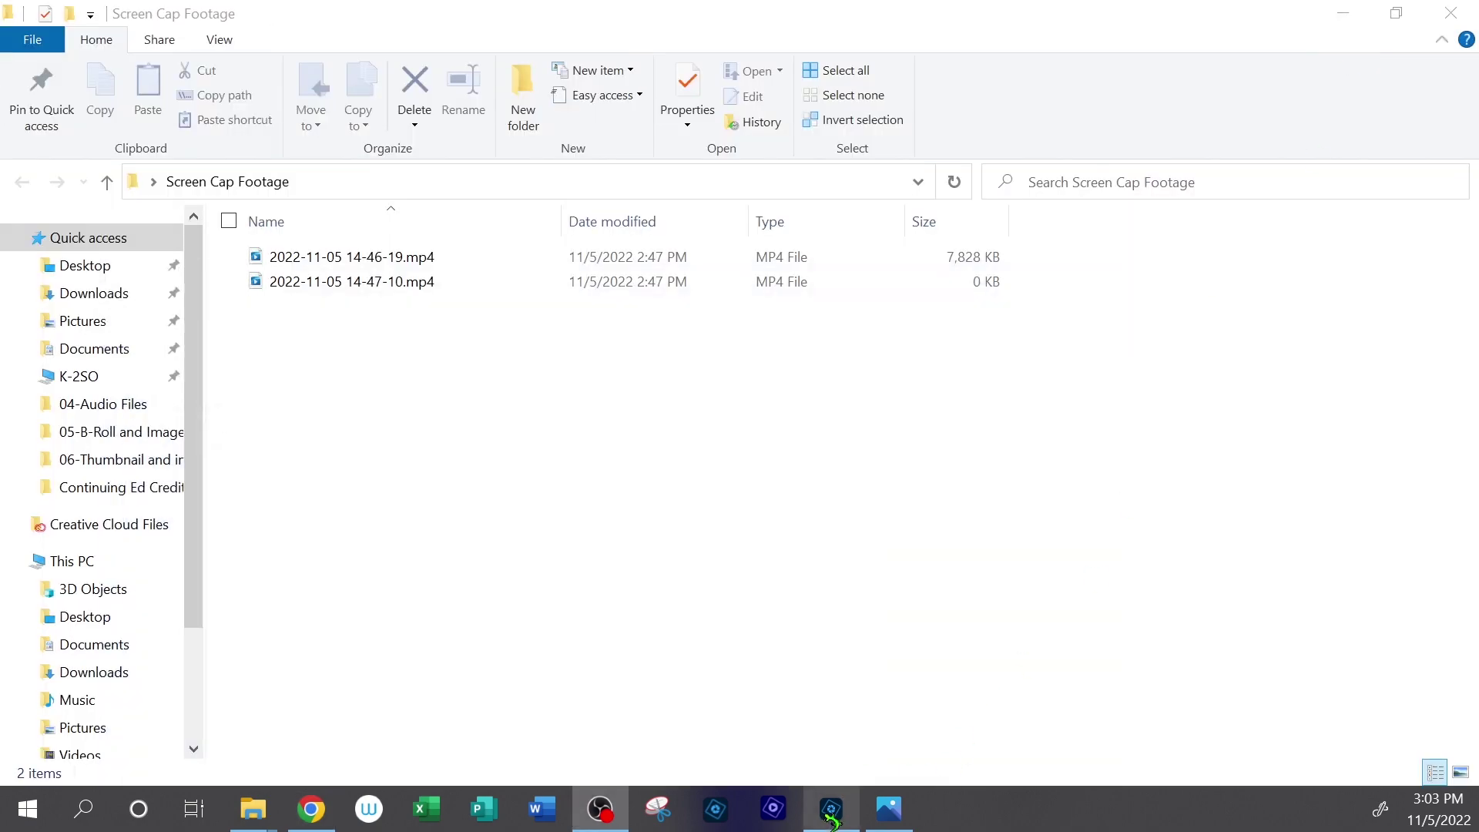
pyautogui.click(832, 808)
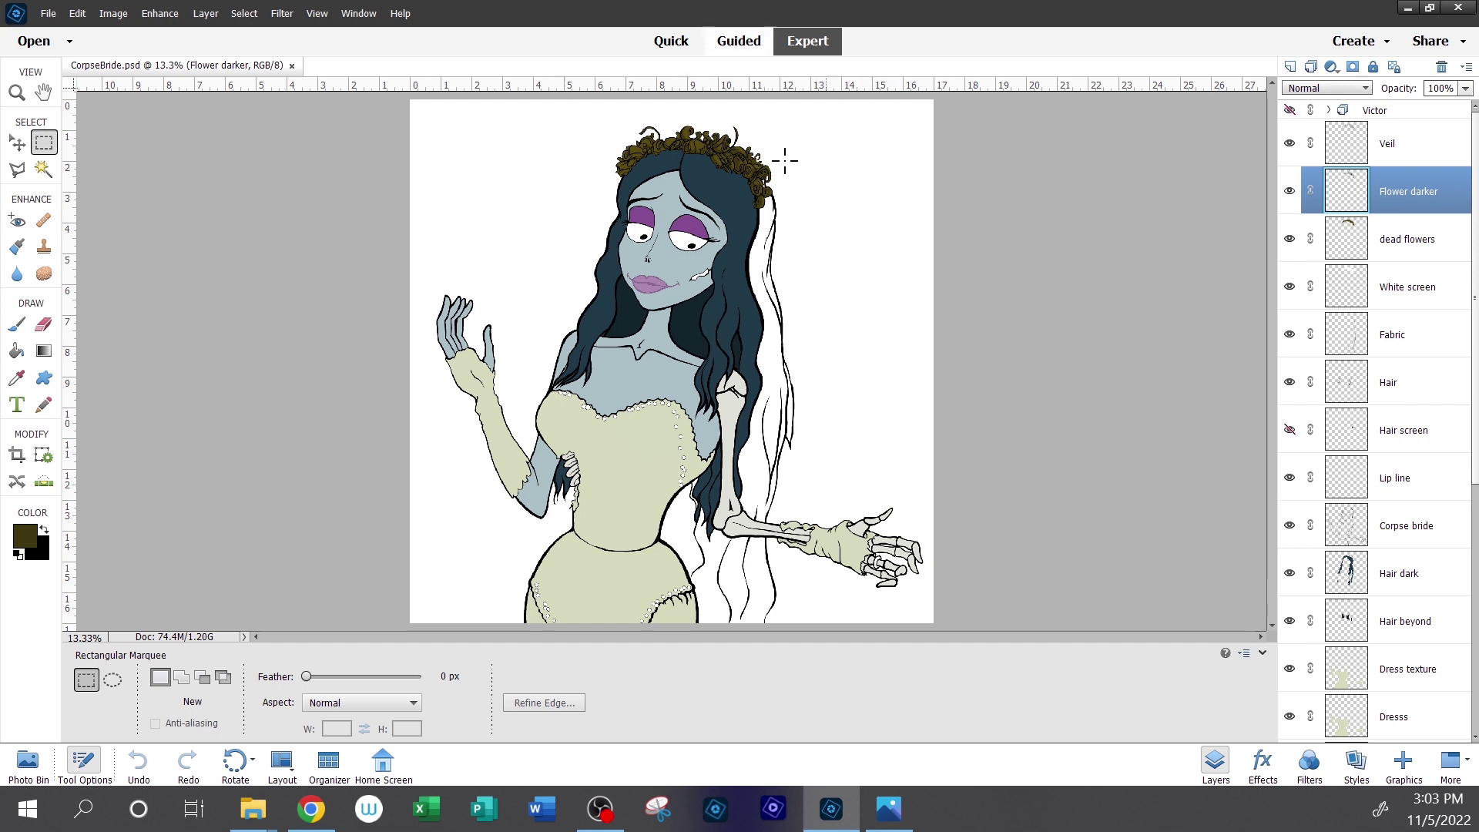
# - Make a small Pencil mark on the Corpse Bride drawing's hair
pyautogui.click(44, 404)
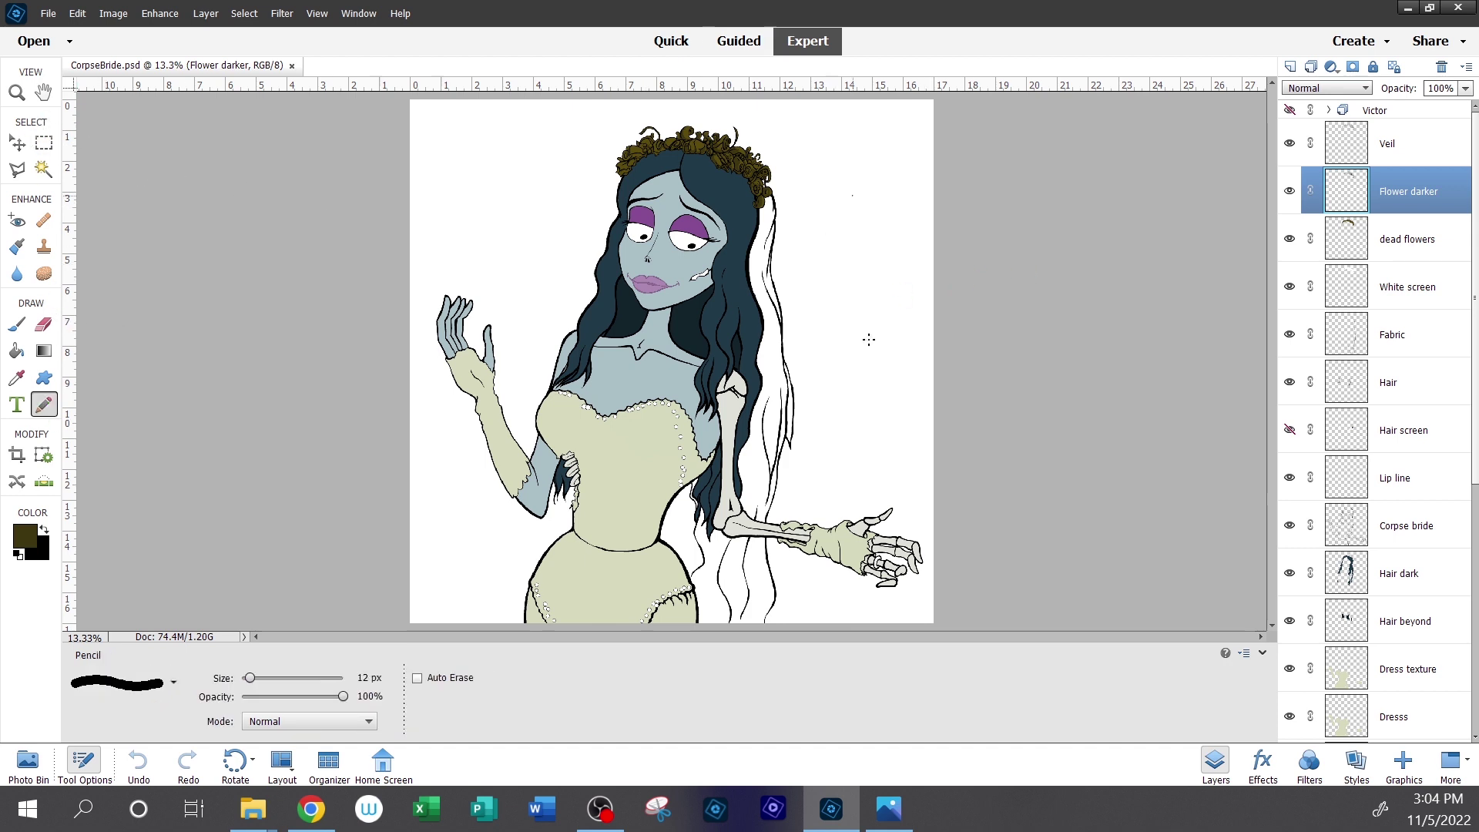
pyautogui.click(715, 345)
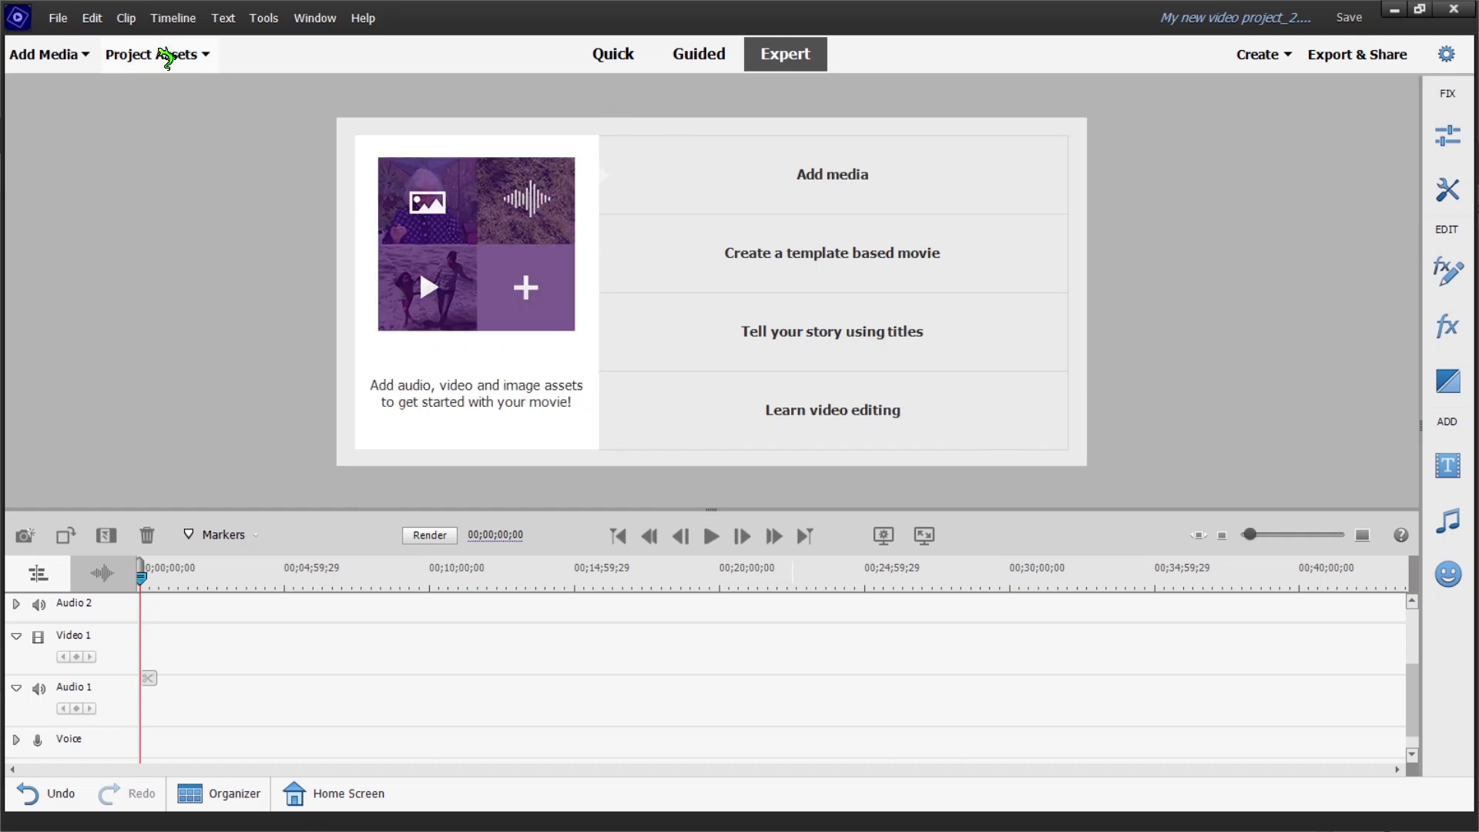
pyautogui.click(165, 57)
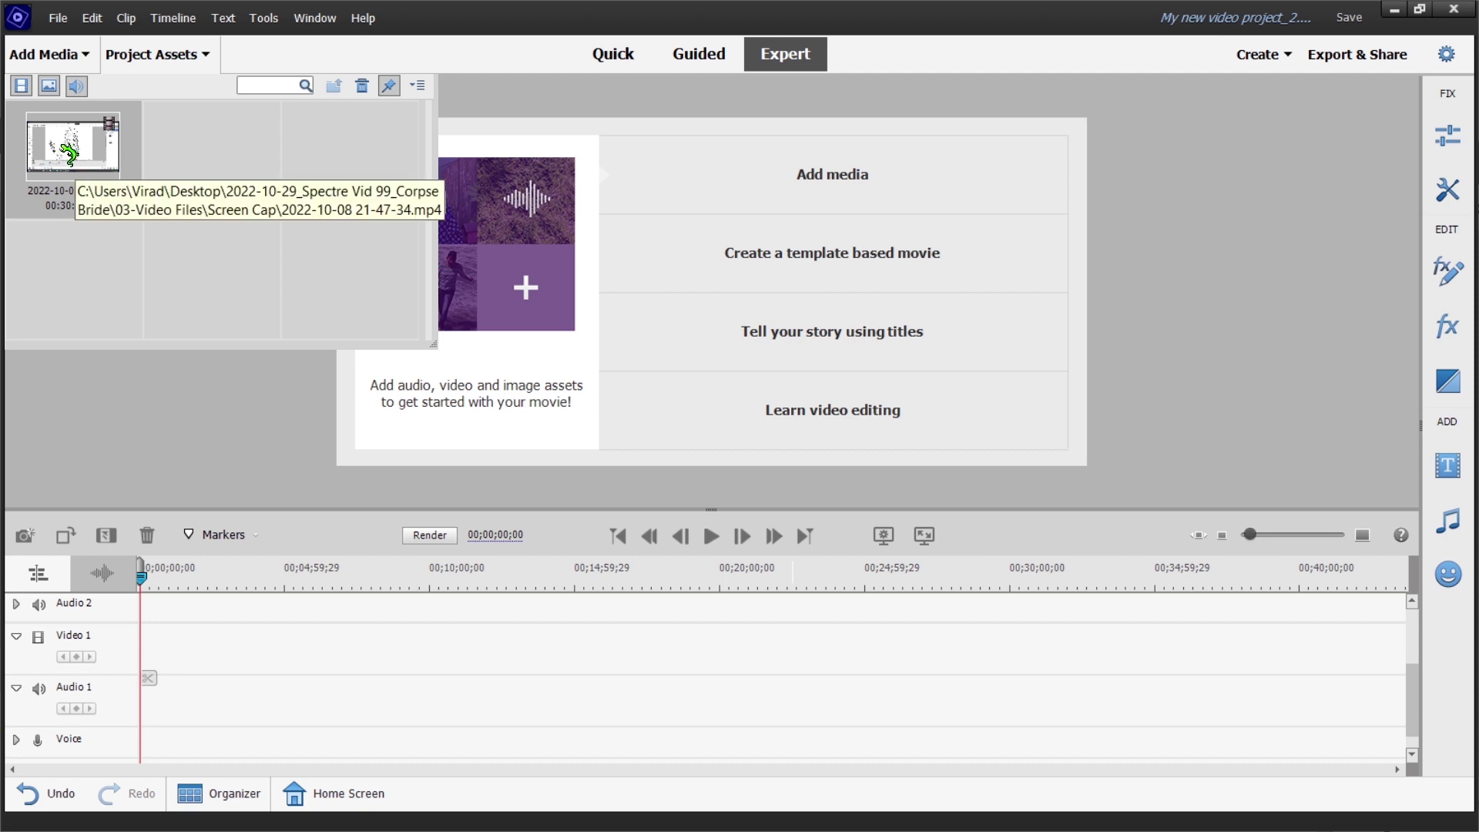
pyautogui.moveTo(72, 148); pyautogui.dragTo(78, 176)
pyautogui.moveTo(263, 508); pyautogui.dragTo(141, 677)
pyautogui.moveTo(443, 627); pyautogui.dragTo(443, 628)
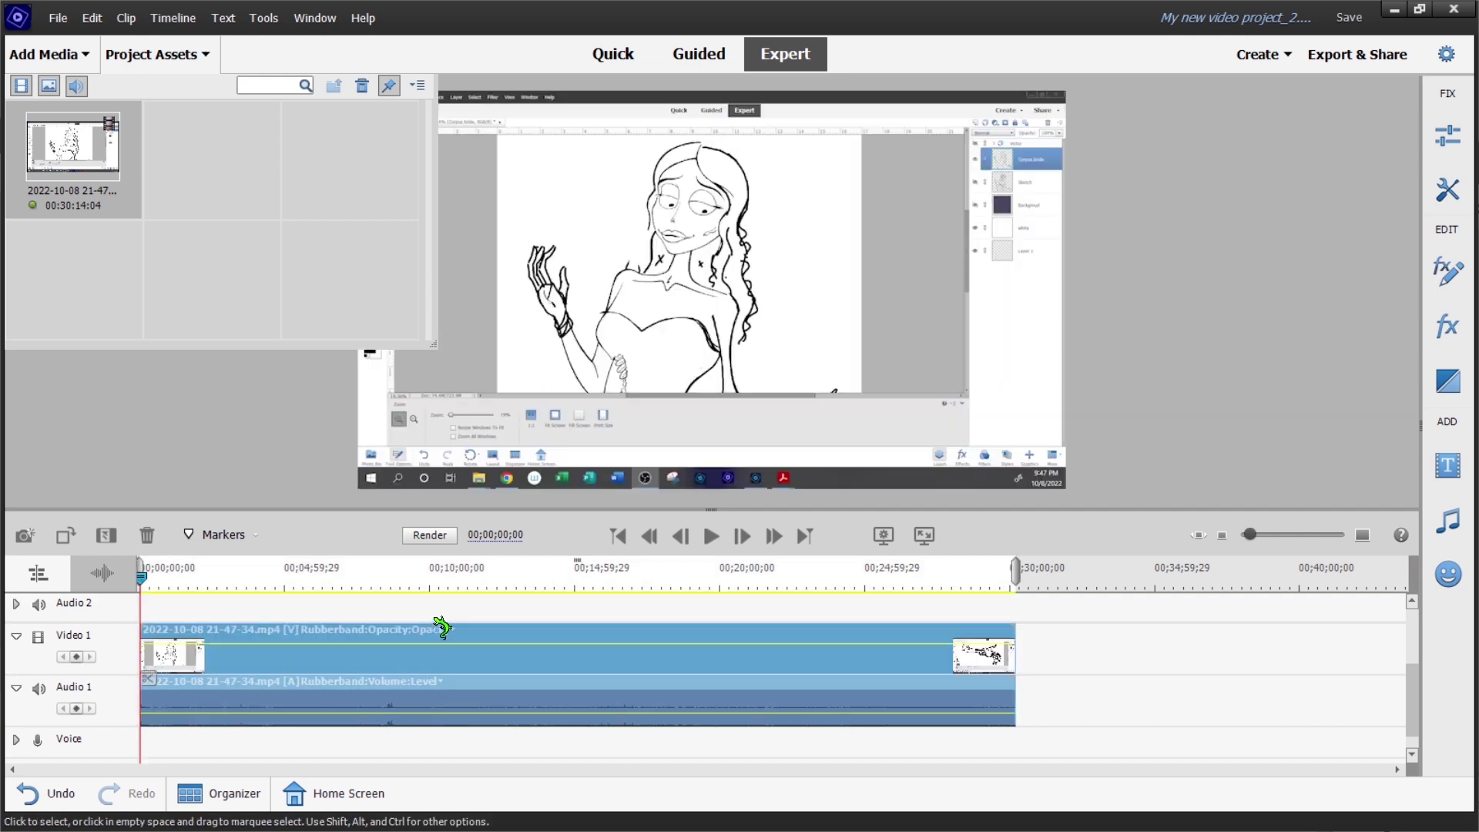
pyautogui.click(182, 56)
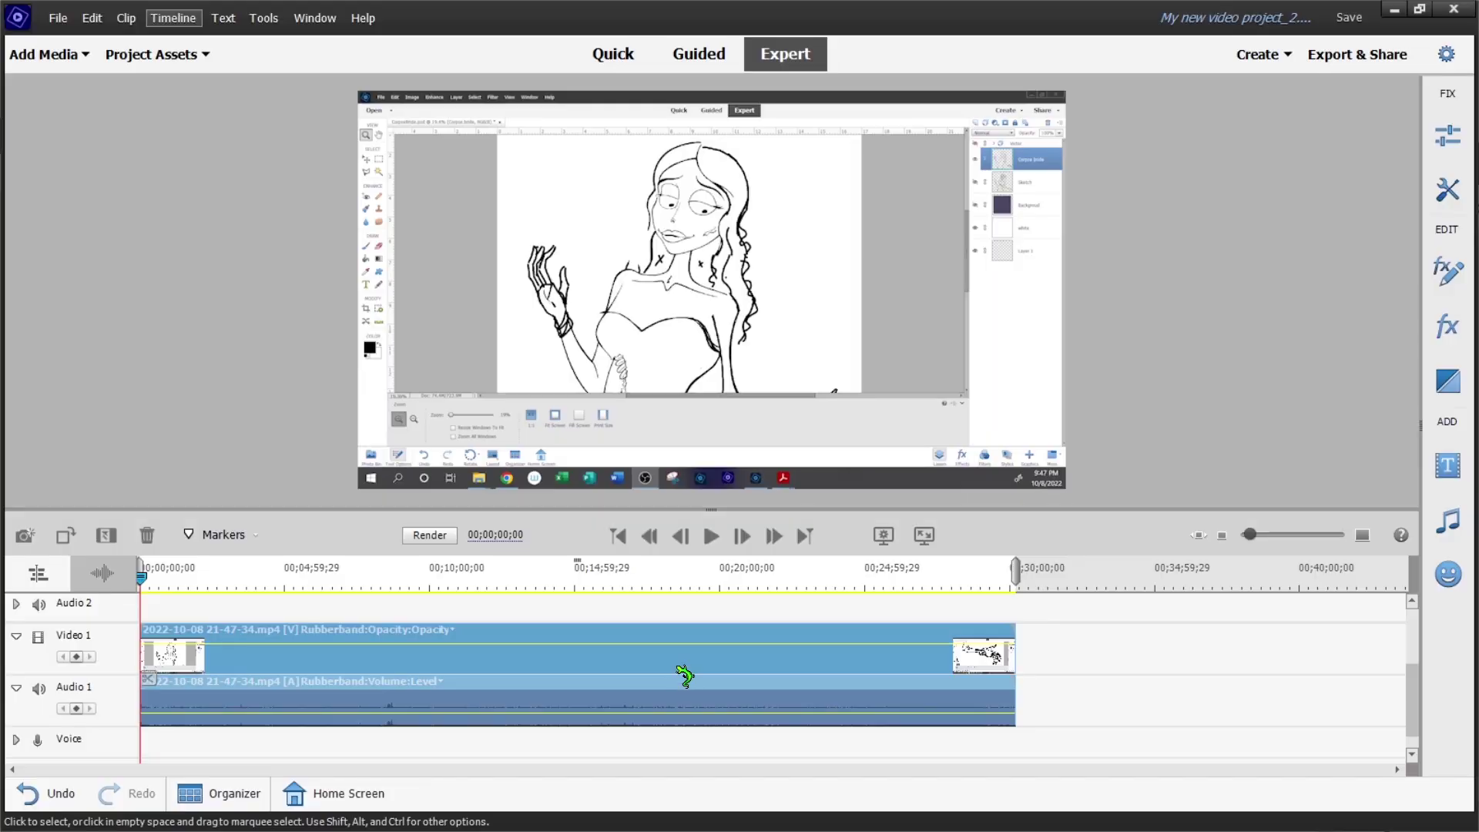
# - Delete the audio from the screen-capture clip on the timeline
pyautogui.rightClick(685, 675)
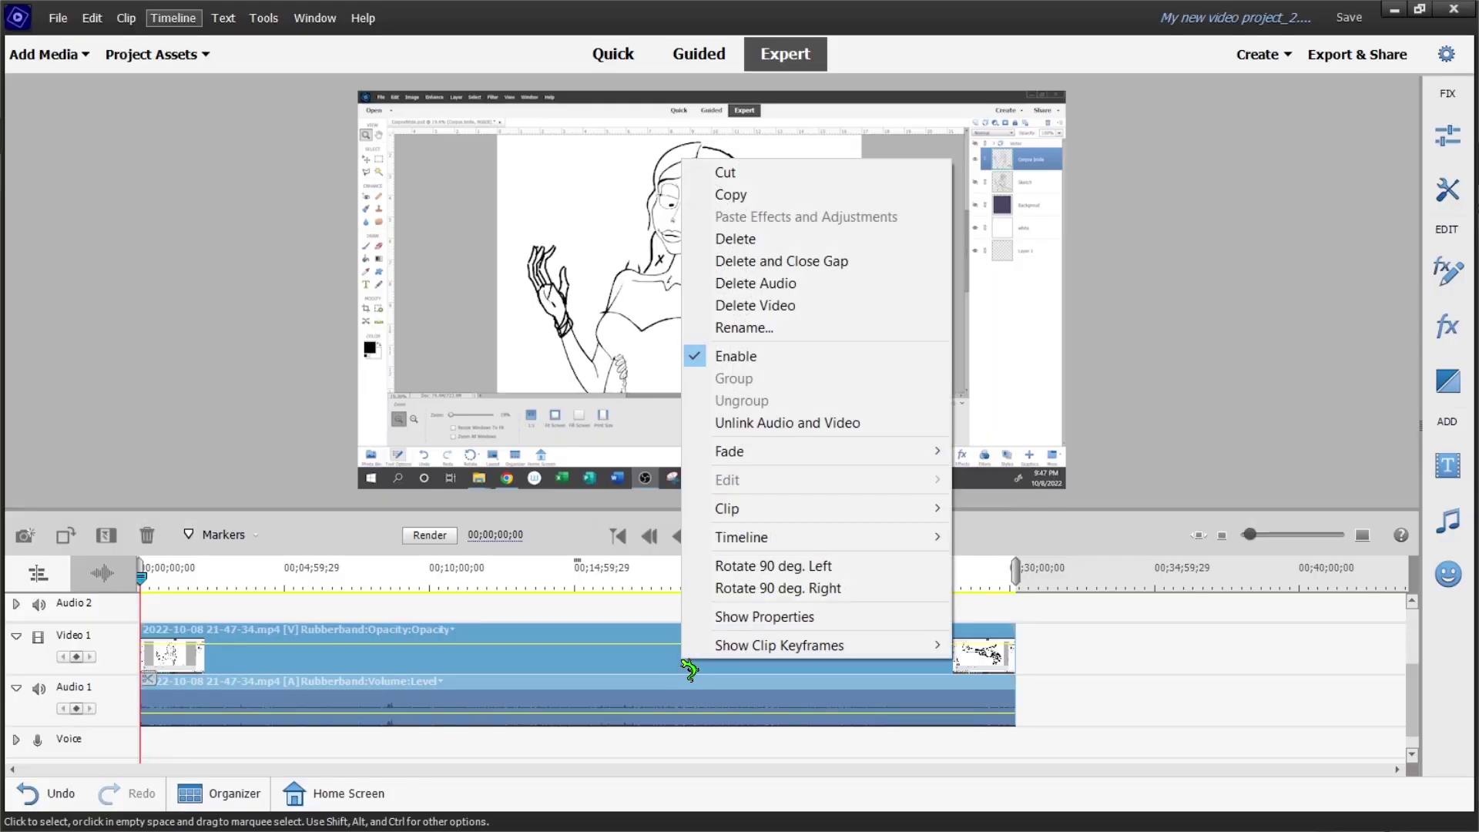
pyautogui.click(783, 292)
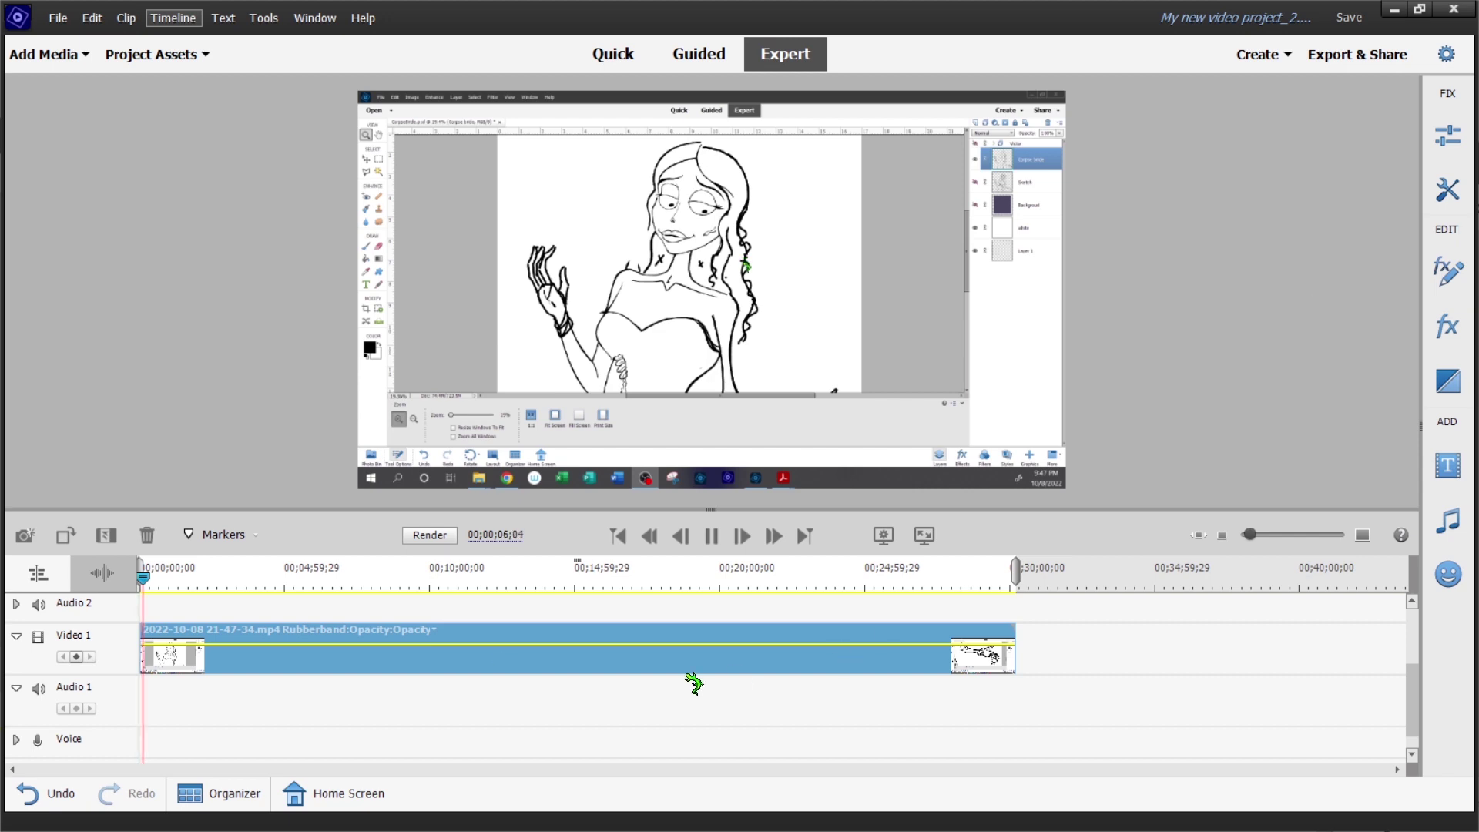
# - Play the clip from about 00;09;31 and pause it at 00;09;57;07
pyautogui.click(417, 571)
pyautogui.click(723, 537)
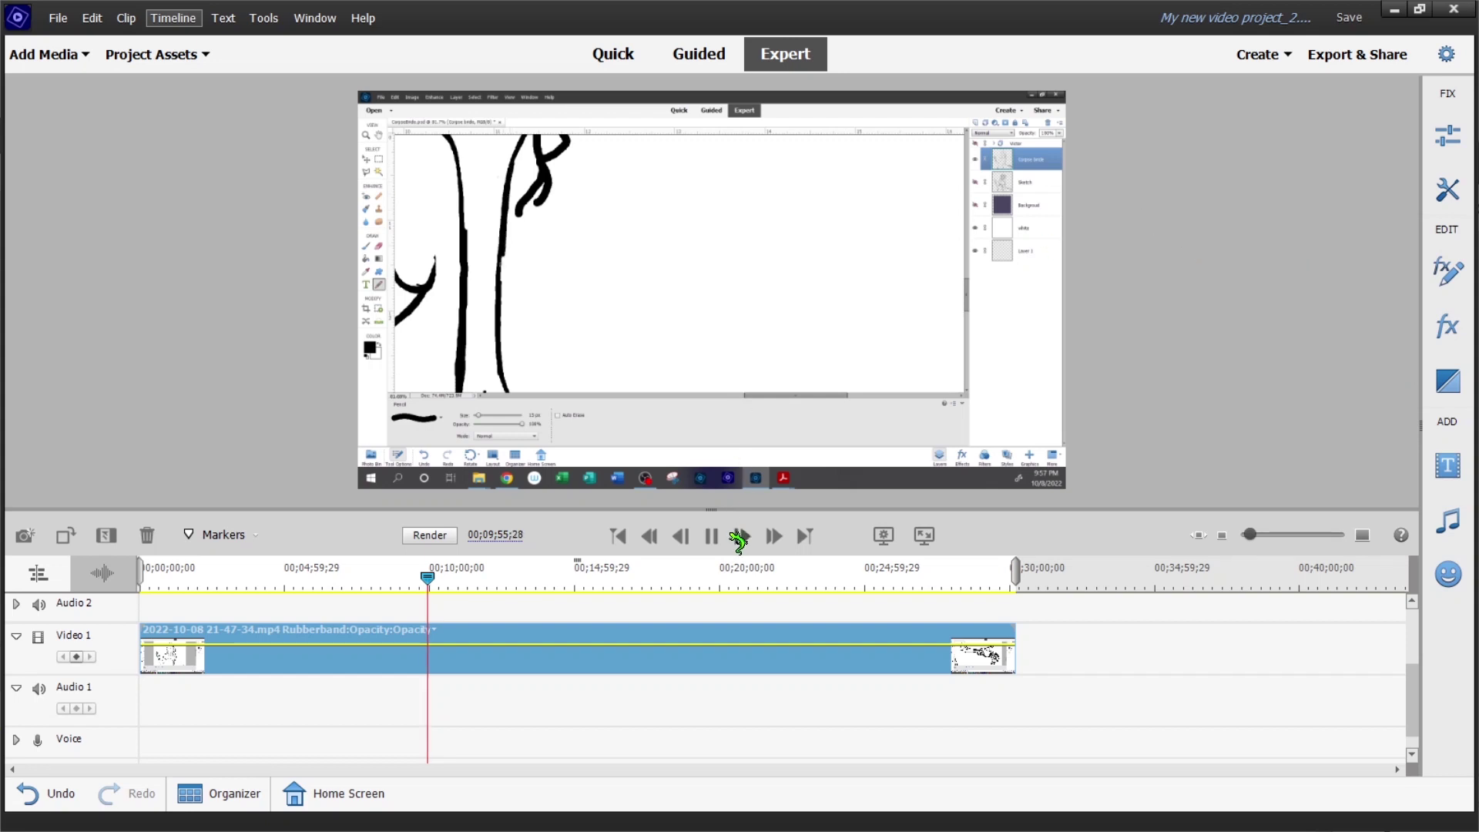
pyautogui.click(723, 540)
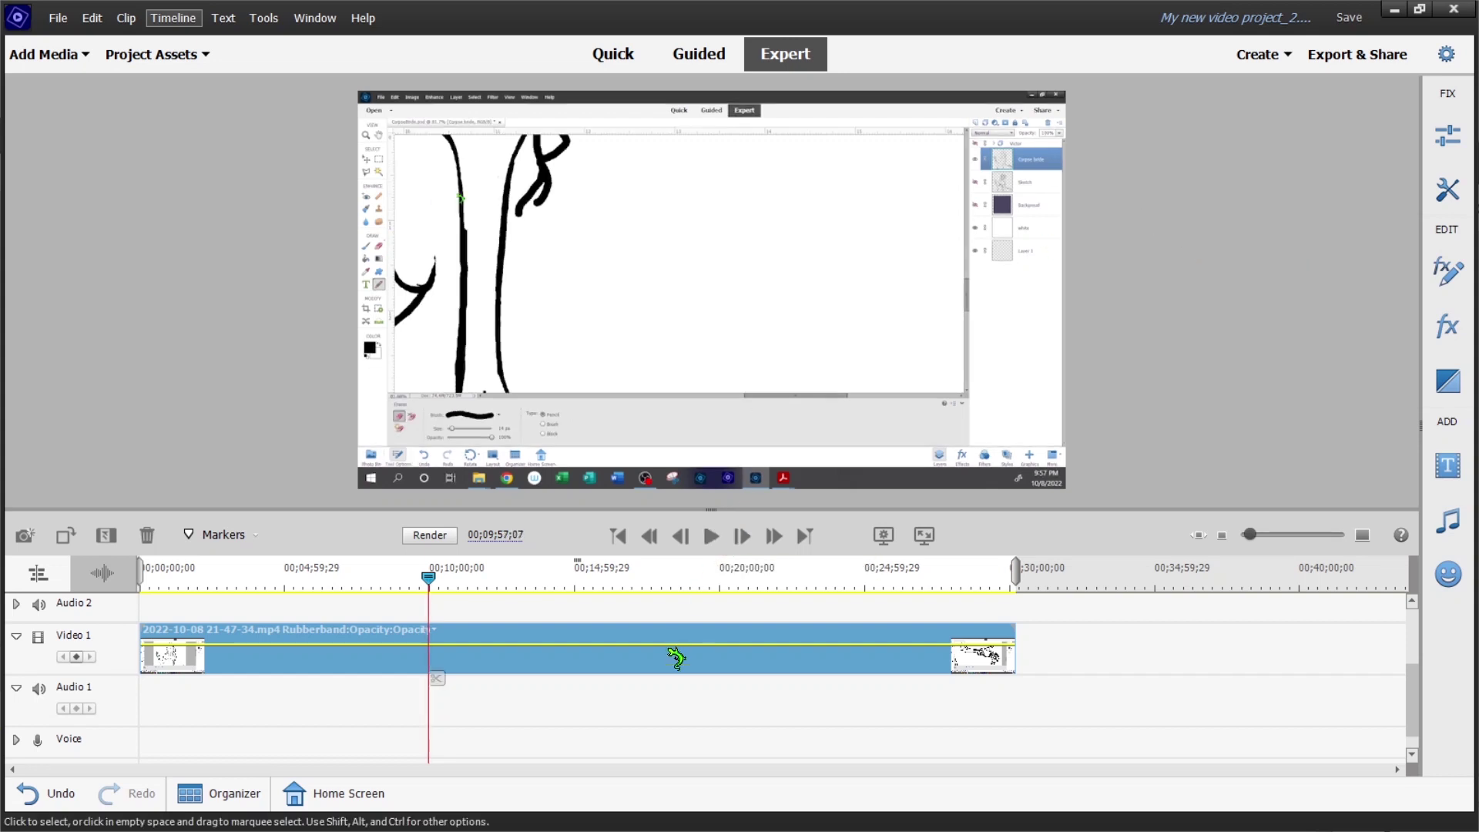
# - Time-stretch the screen-capture clip to 800% speed via Clip > Time Stretch
pyautogui.rightClick(672, 663)
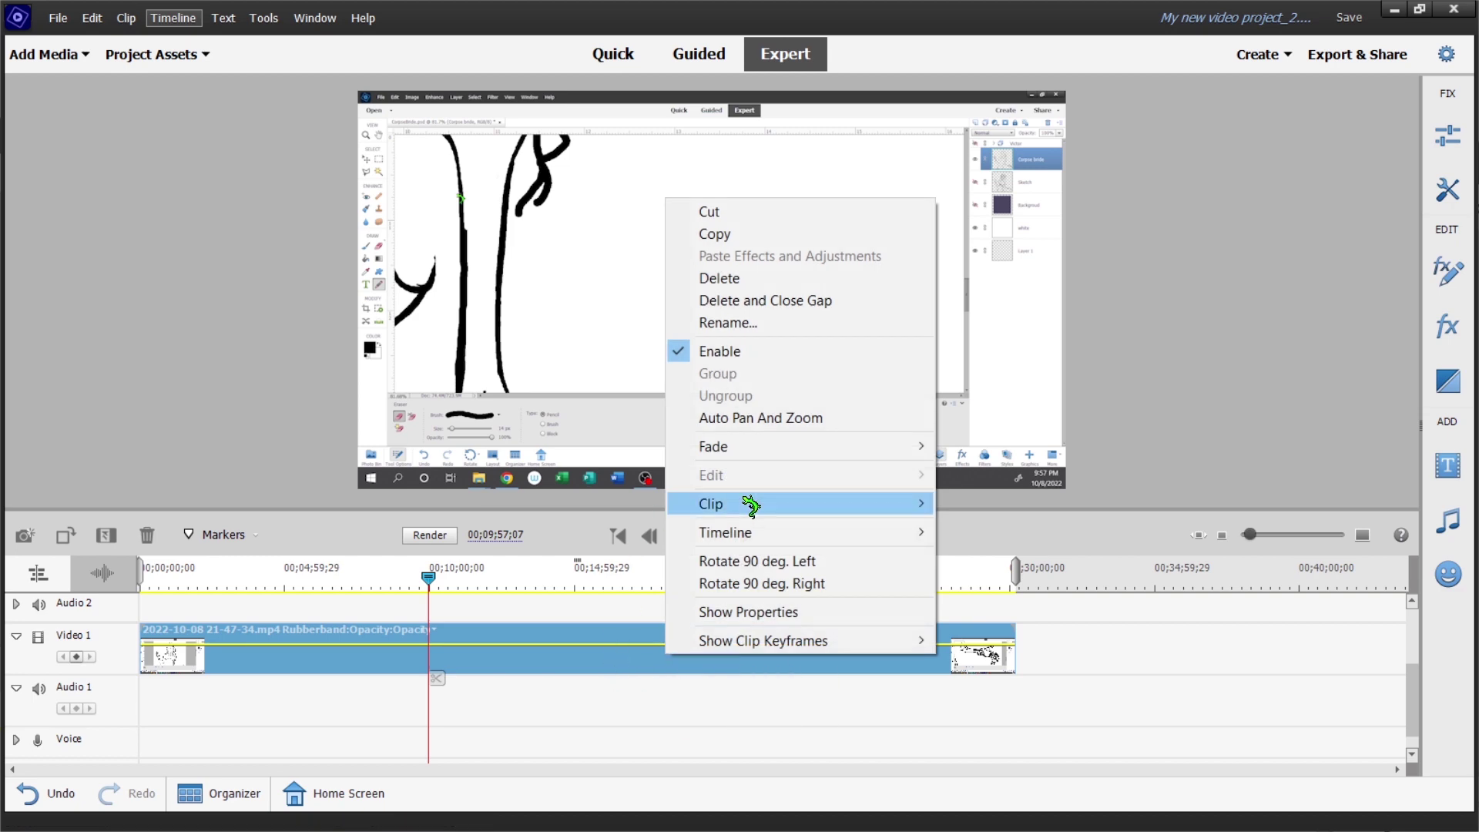
pyautogui.moveTo(749, 506)
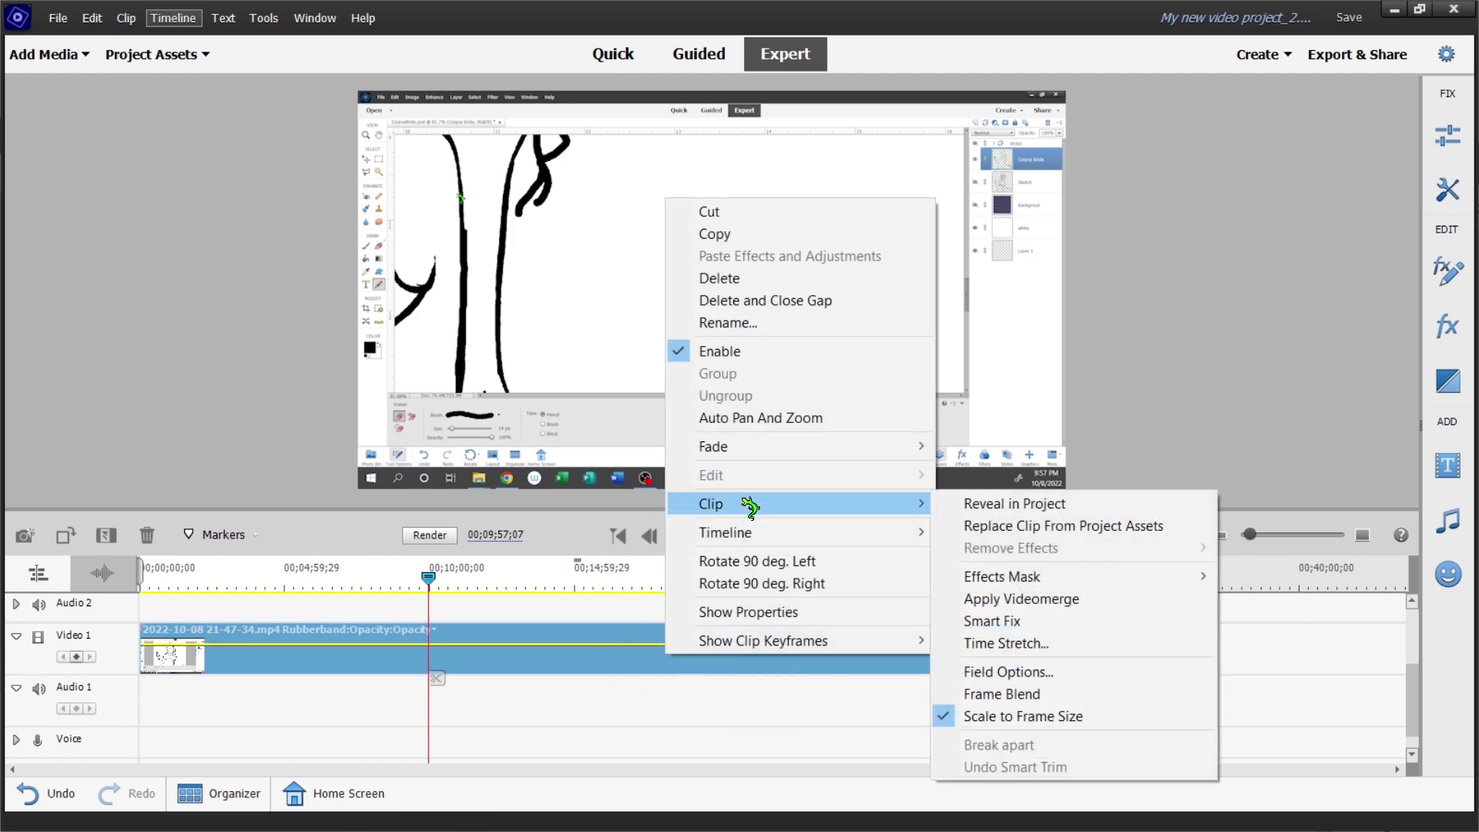
pyautogui.click(1029, 644)
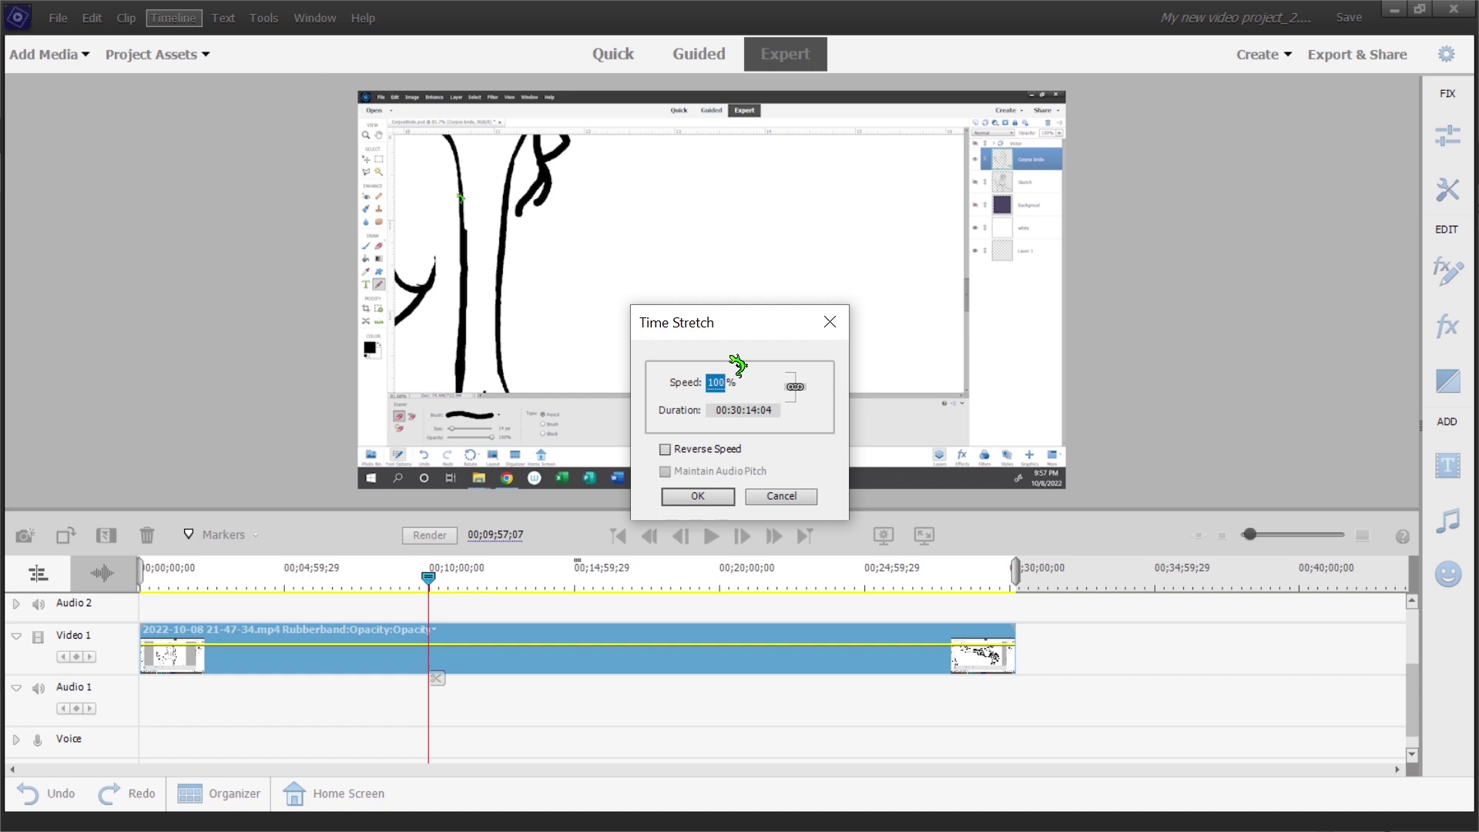
pyautogui.click(716, 383)
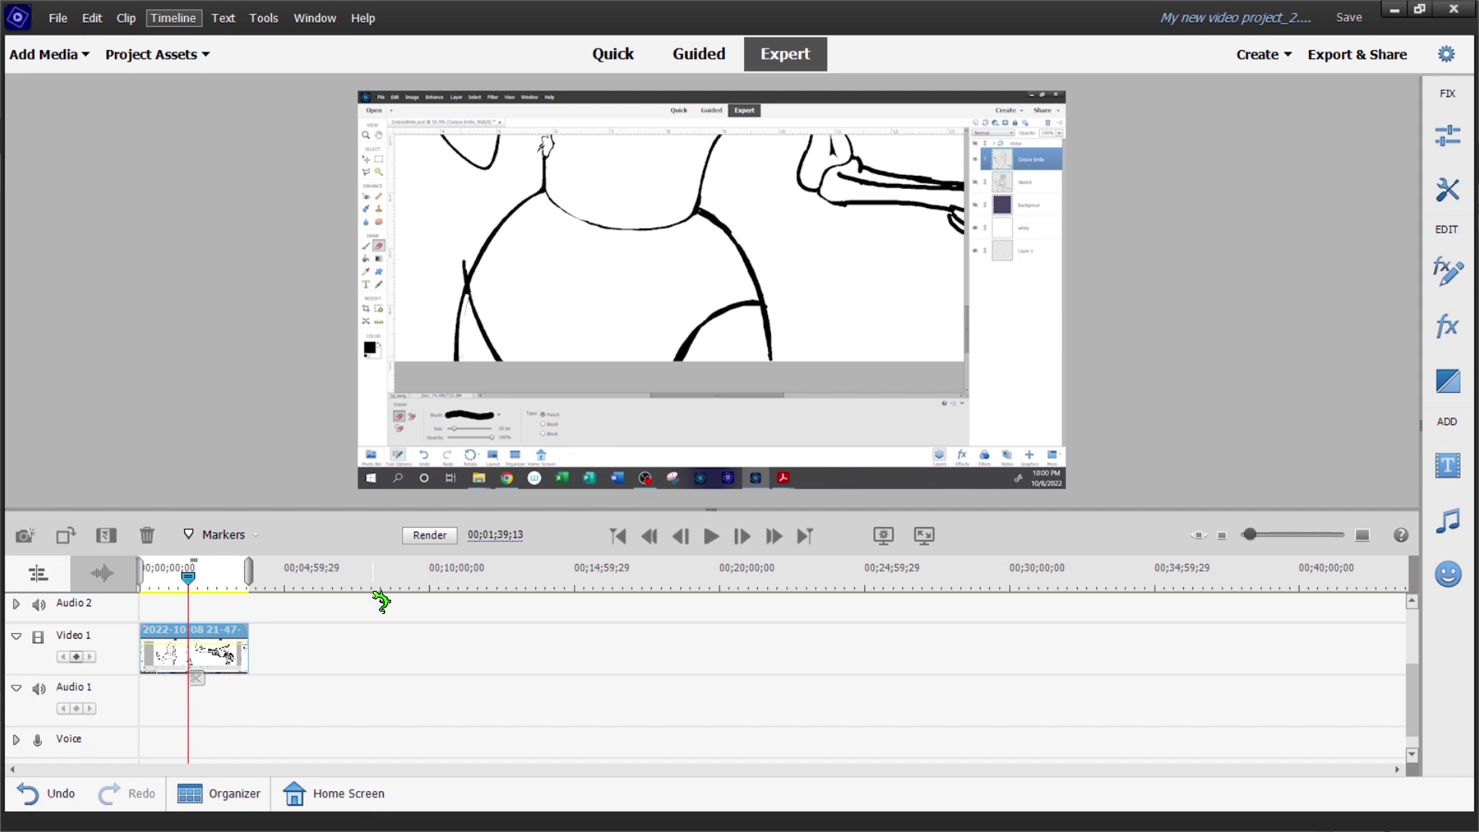
# - Zoom in on the 800% clip and play it back from near its start
pyautogui.moveTo(1251, 534)
pyautogui.mouseDown()
pyautogui.moveTo(1287, 536)
pyautogui.moveTo(1265, 536)
pyautogui.mouseUp()
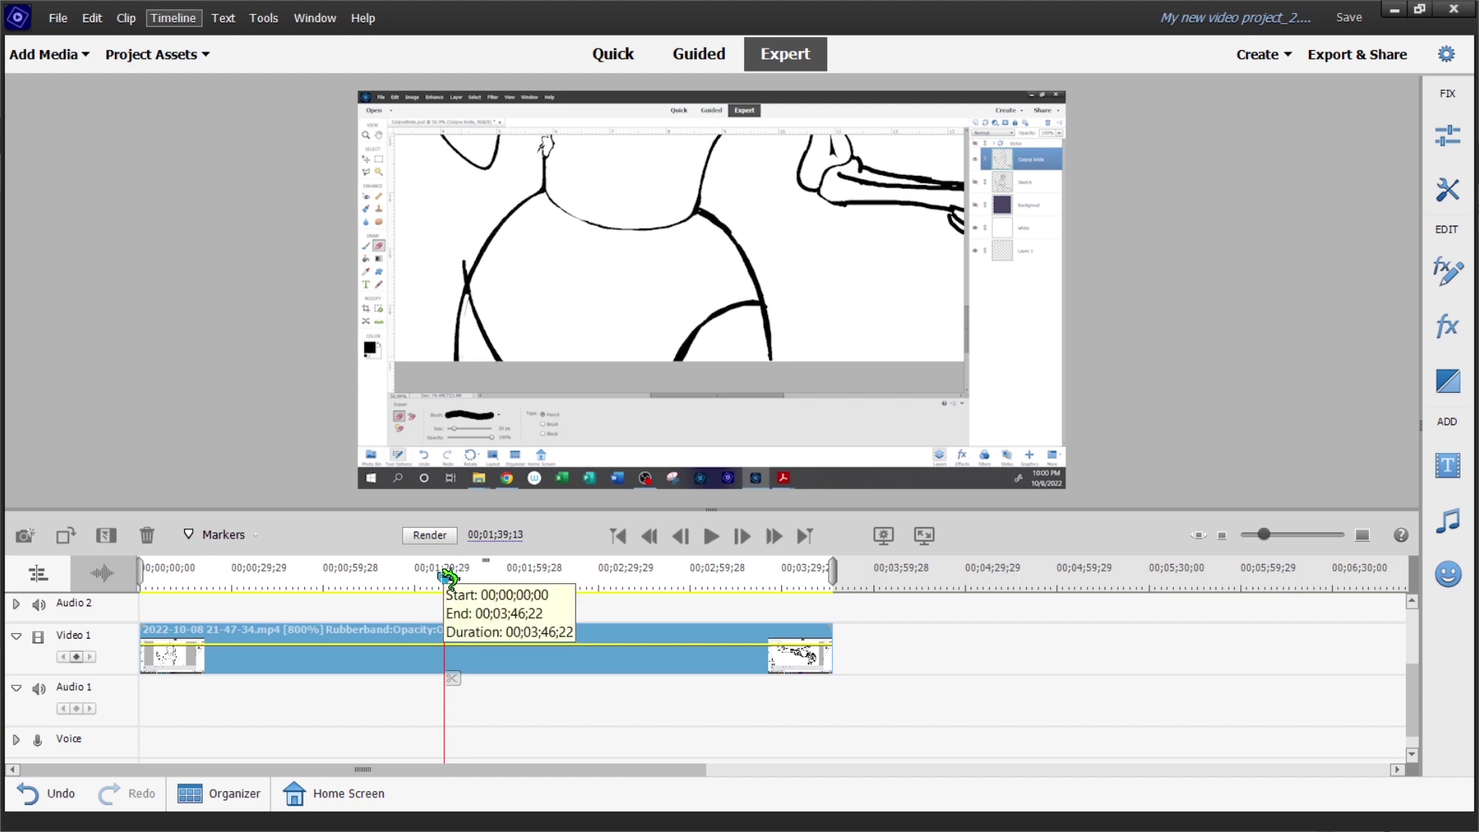
pyautogui.moveTo(363, 590); pyautogui.dragTo(172, 583)
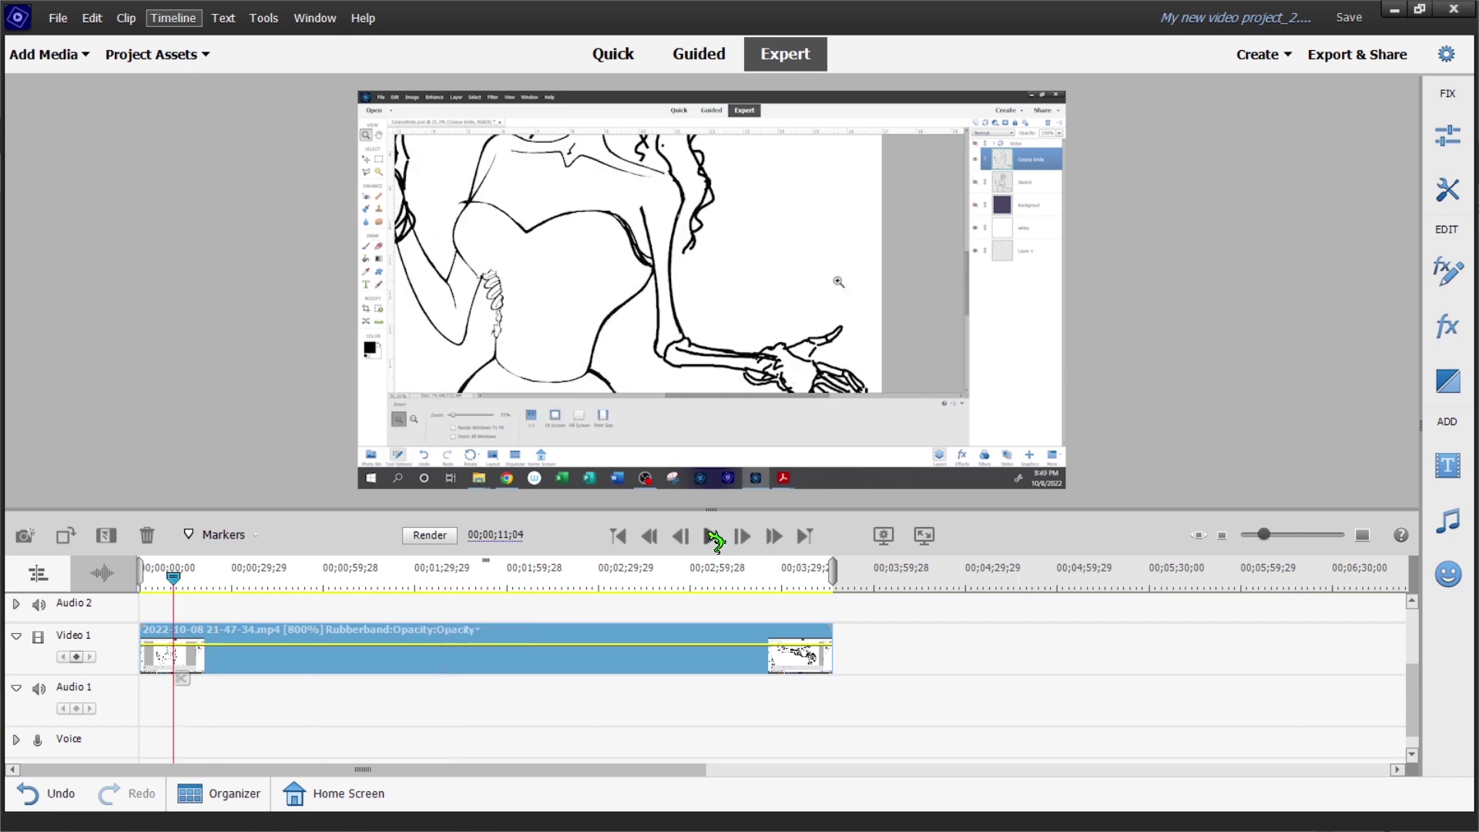
pyautogui.press('space')
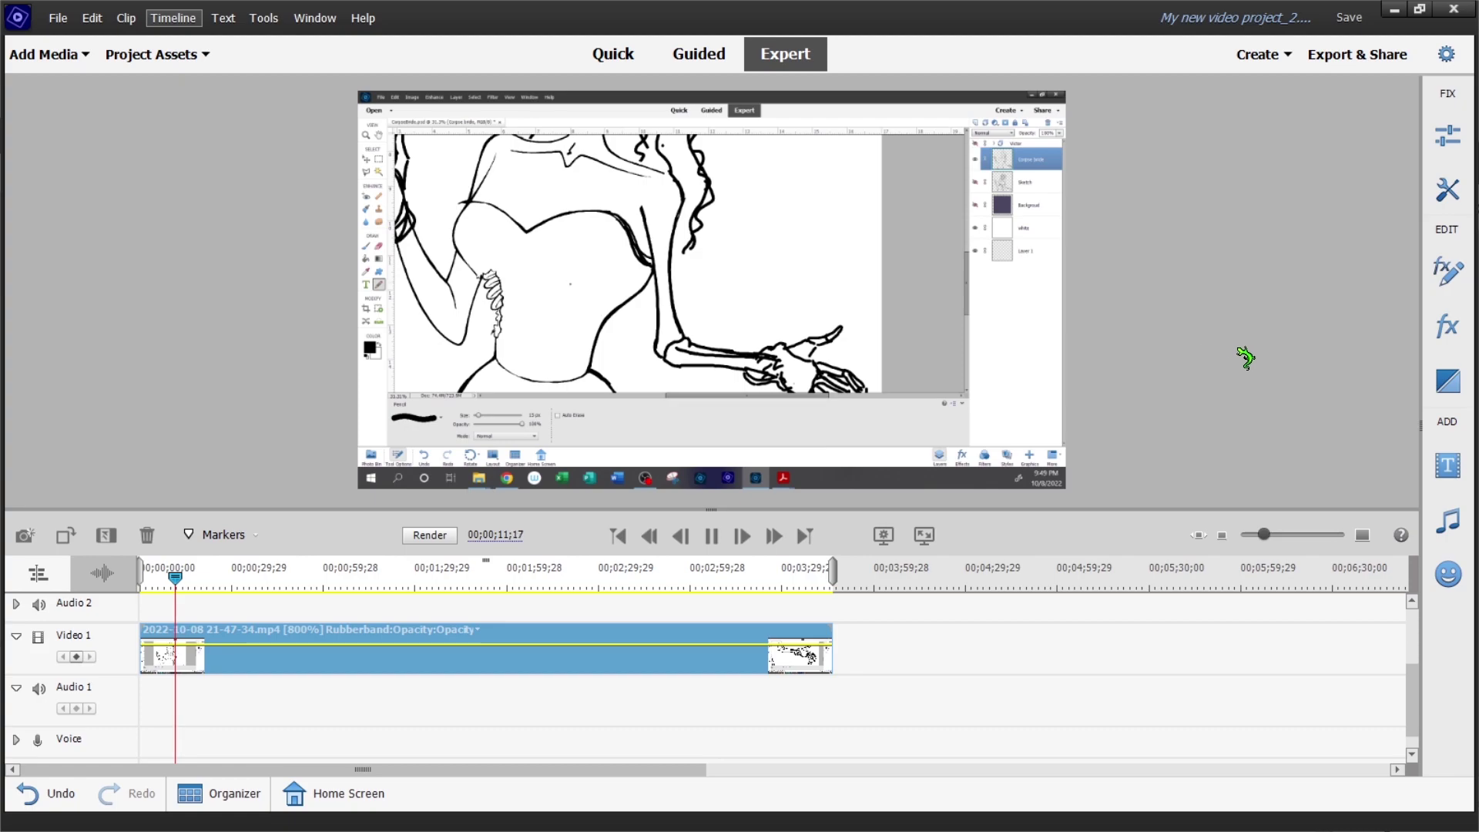